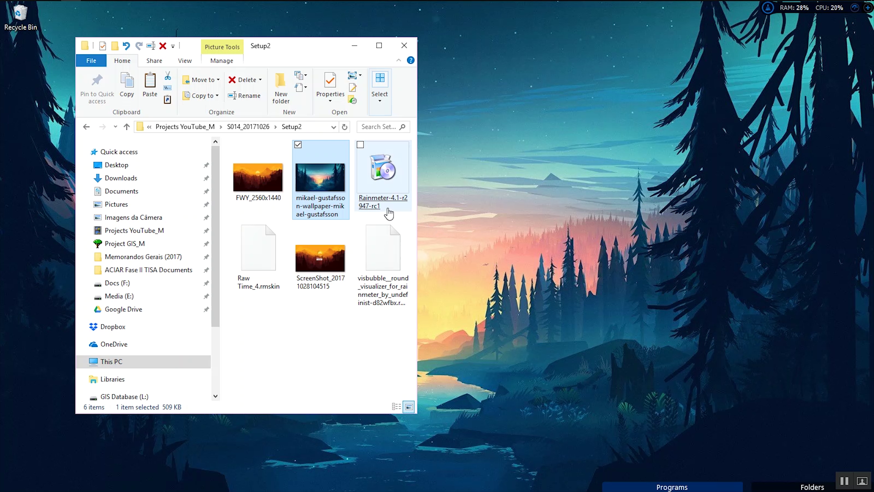
# Install Rainmeter from the Rainmeter-4.1-r2947-rc1 setup file in English, using the standard installation, and run it on finishing
pyautogui.doubleClick(377, 203)
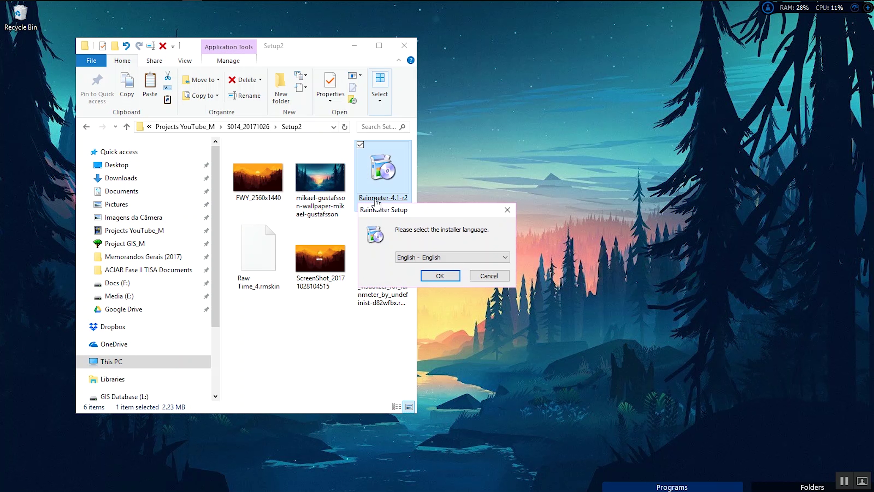
pyautogui.click(355, 46)
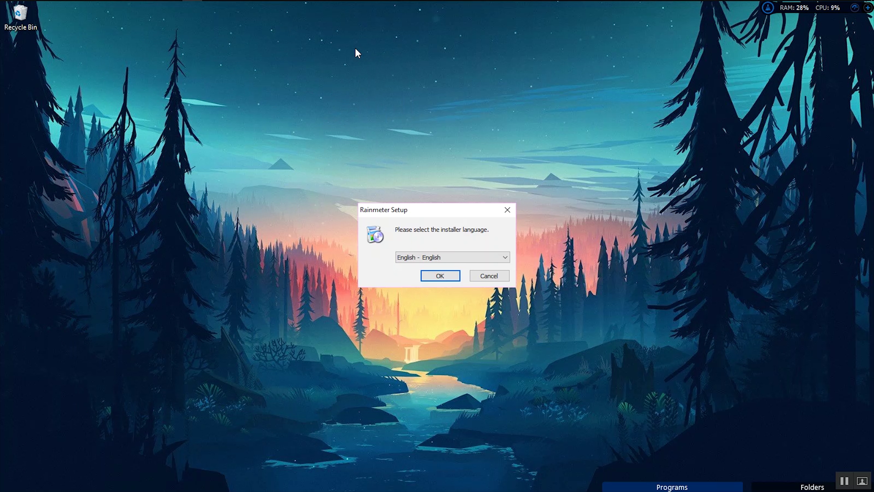
pyautogui.click(437, 279)
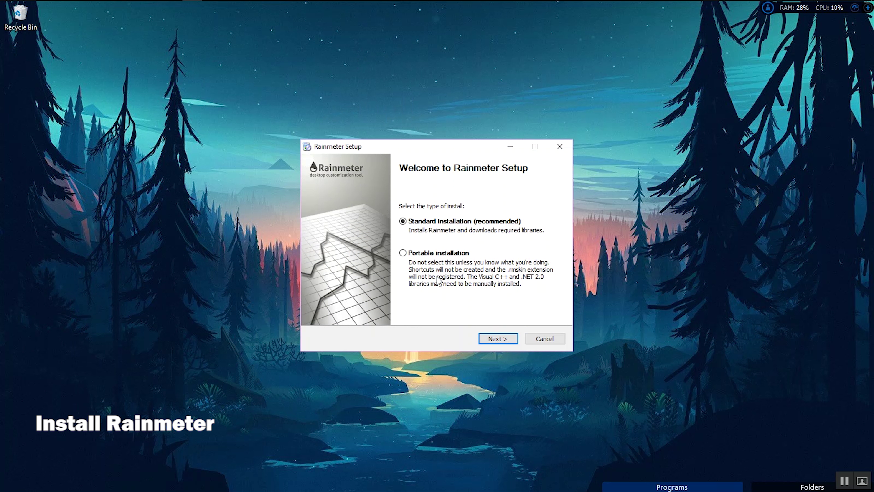
pyautogui.click(491, 338)
pyautogui.click(490, 338)
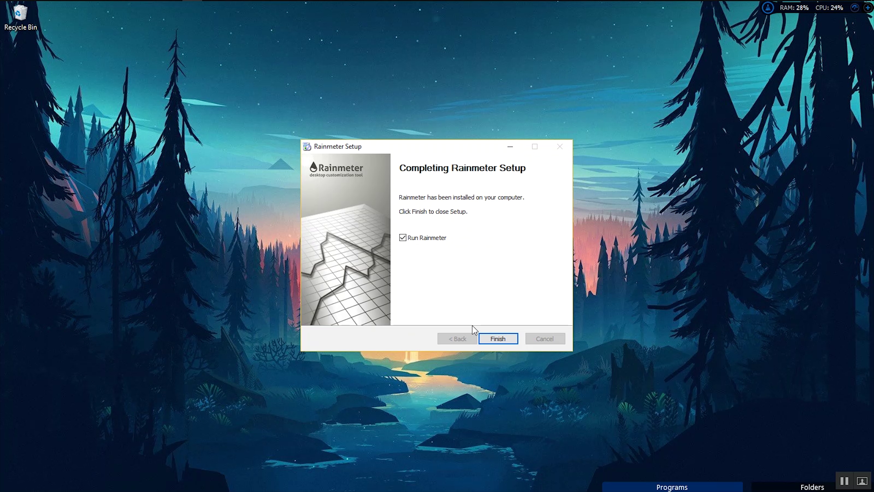
pyautogui.click(492, 339)
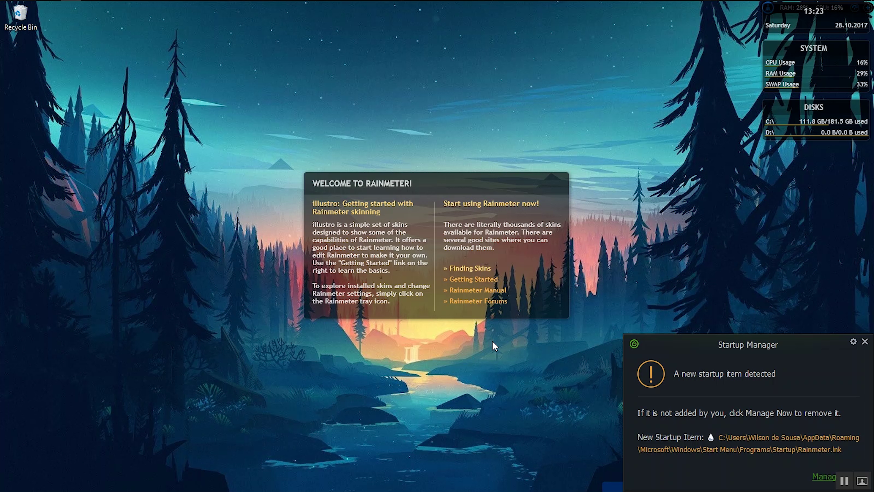
# Unload the default illustro skins from the desktop: Disk, System, Clock and Welcome
pyautogui.rightClick(776, 105)
pyautogui.click(795, 233)
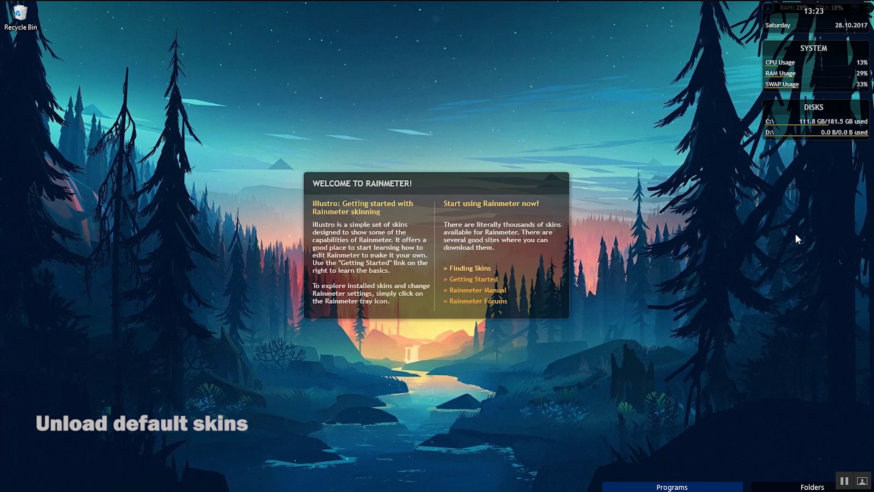
pyautogui.rightClick(789, 52)
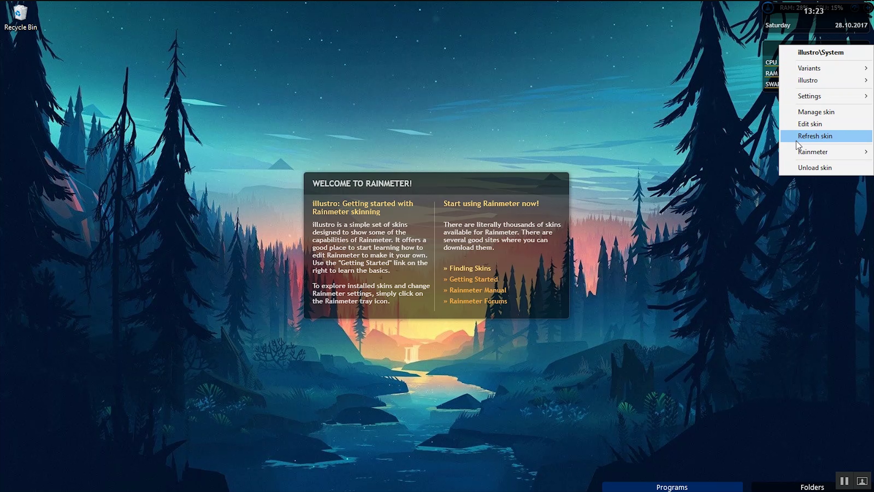
pyautogui.click(803, 168)
pyautogui.rightClick(796, 23)
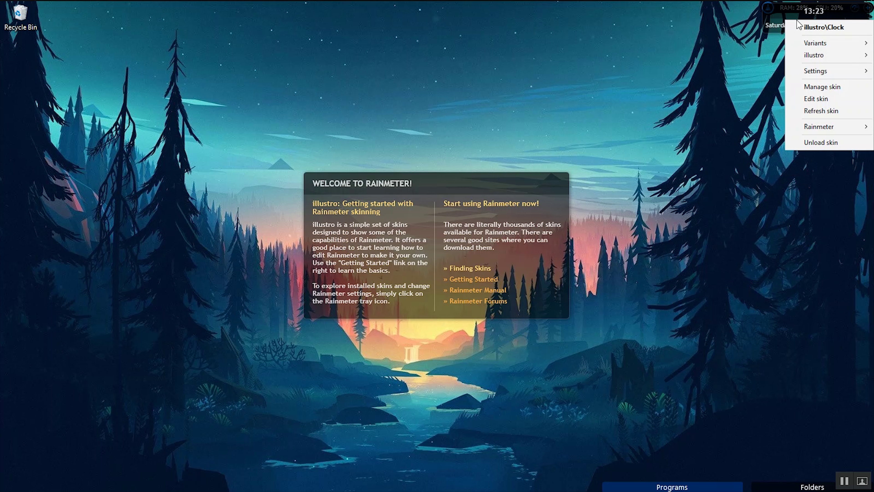
pyautogui.click(817, 145)
pyautogui.rightClick(543, 180)
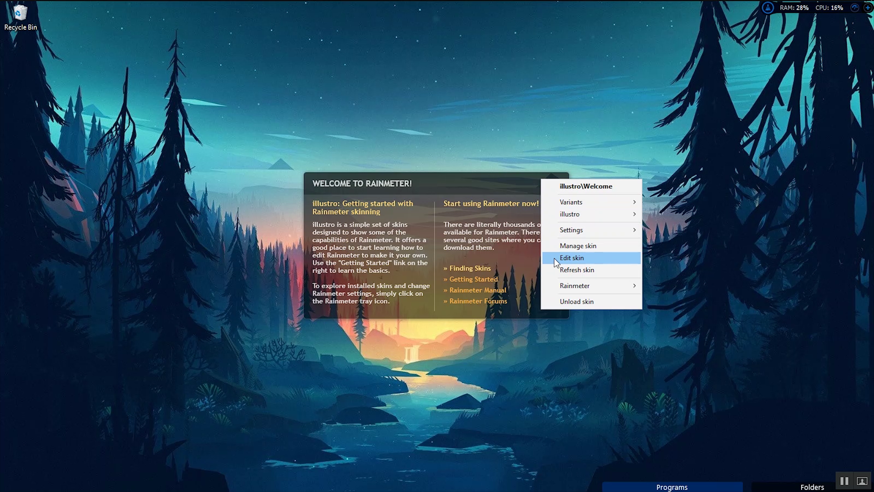
pyautogui.click(561, 306)
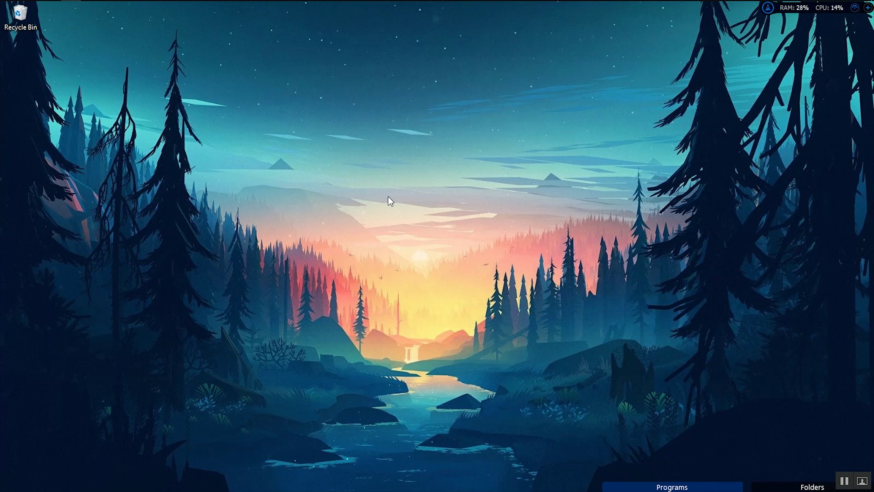
# Set the FWY_2560x1440 picture from the Setup2 folder as the desktop background
pyautogui.click(71, 8)
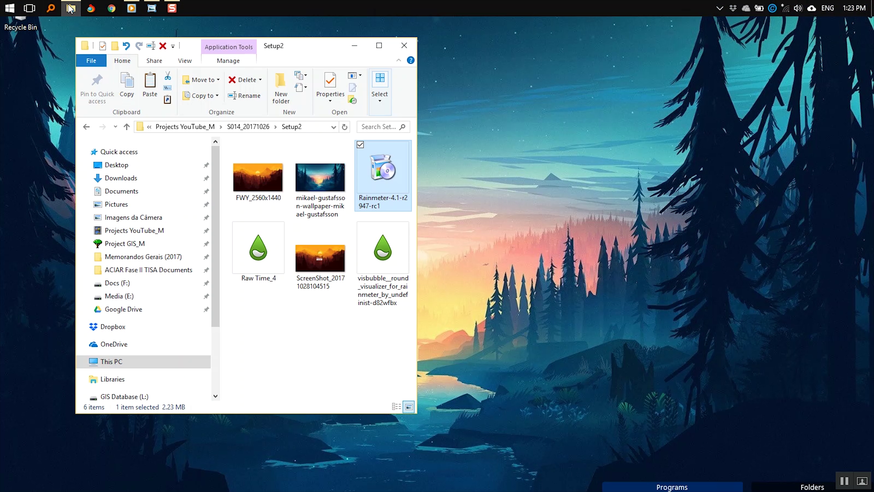
pyautogui.doubleClick(259, 191)
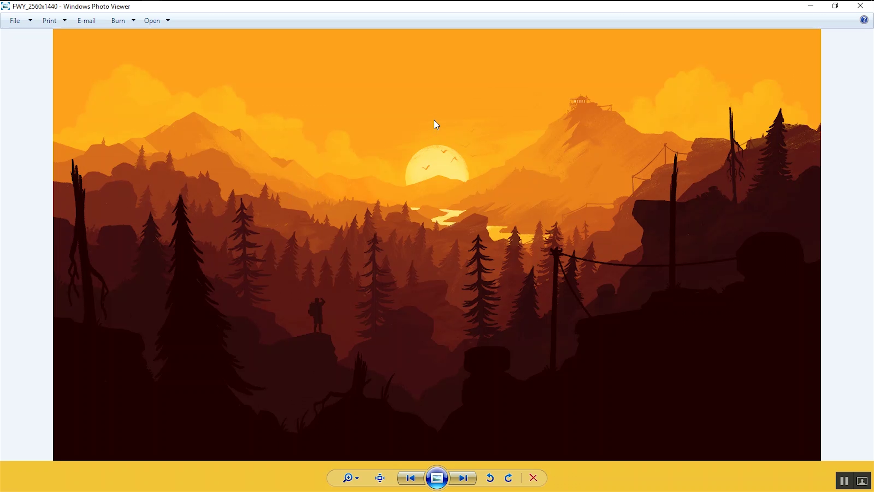
pyautogui.rightClick(434, 119)
pyautogui.click(466, 146)
pyautogui.click(858, 7)
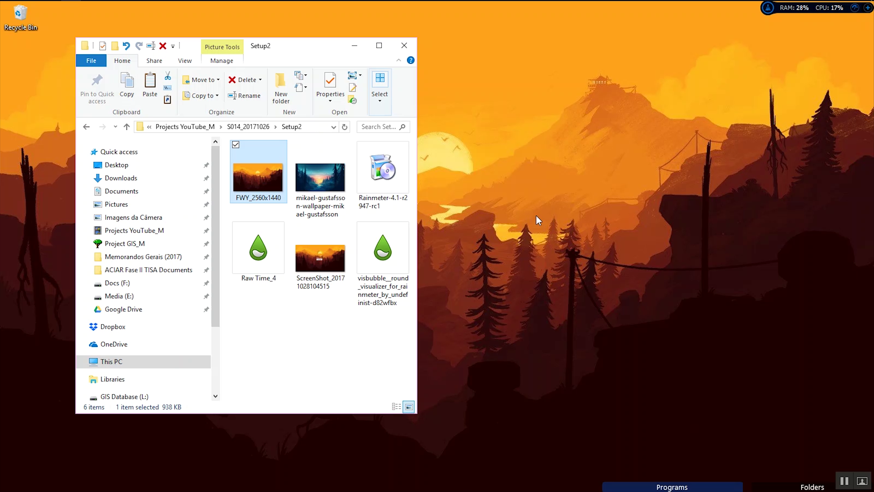
# Install the Raw Time_4 skin package and move its clock to the middle of the desktop
pyautogui.doubleClick(254, 279)
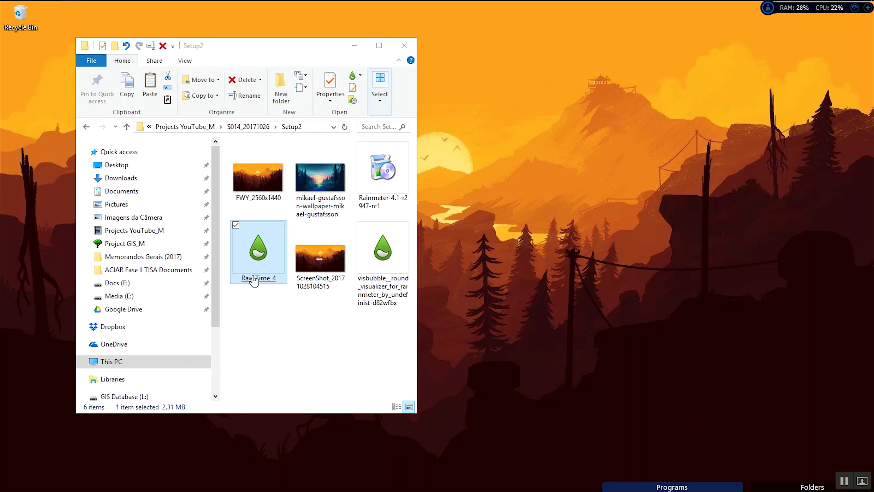
pyautogui.click(471, 336)
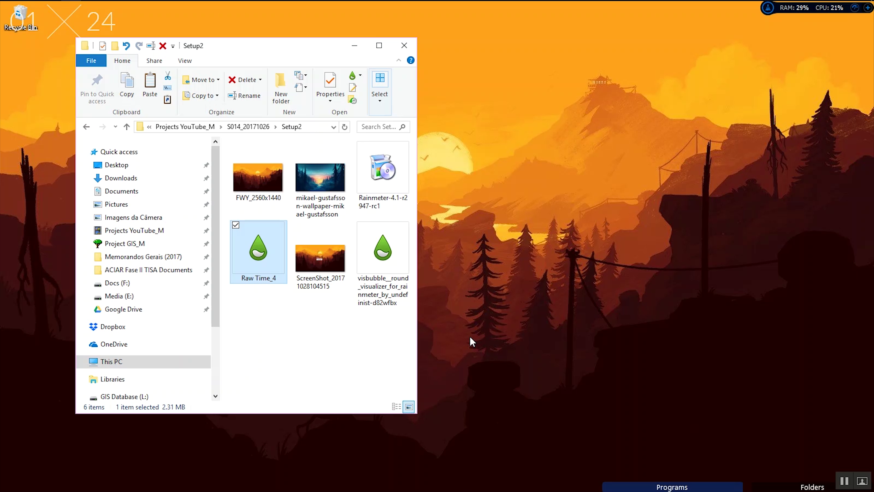
pyautogui.click(405, 45)
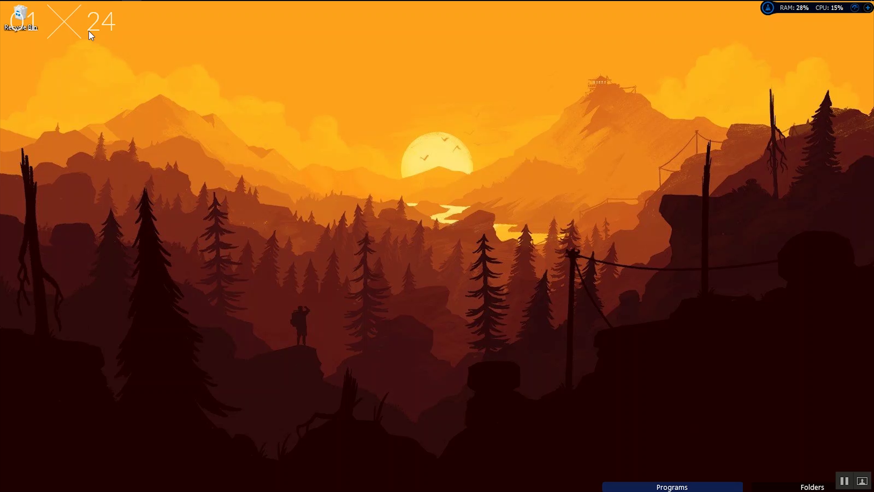
pyautogui.moveTo(87, 30); pyautogui.dragTo(114, 50)
pyautogui.moveTo(96, 23); pyautogui.dragTo(477, 241)
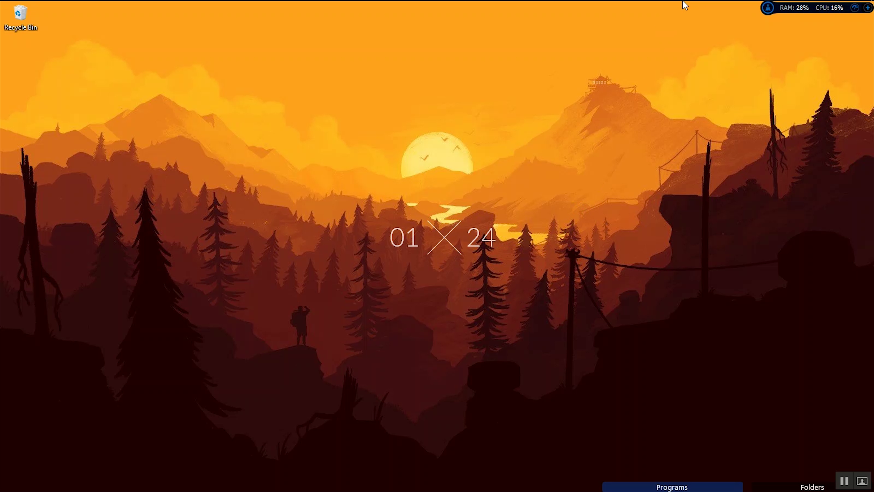
# Open the Rainmeter skin manager beside the desktop clock and expand the Raw Time skin folder
pyautogui.click(719, 8)
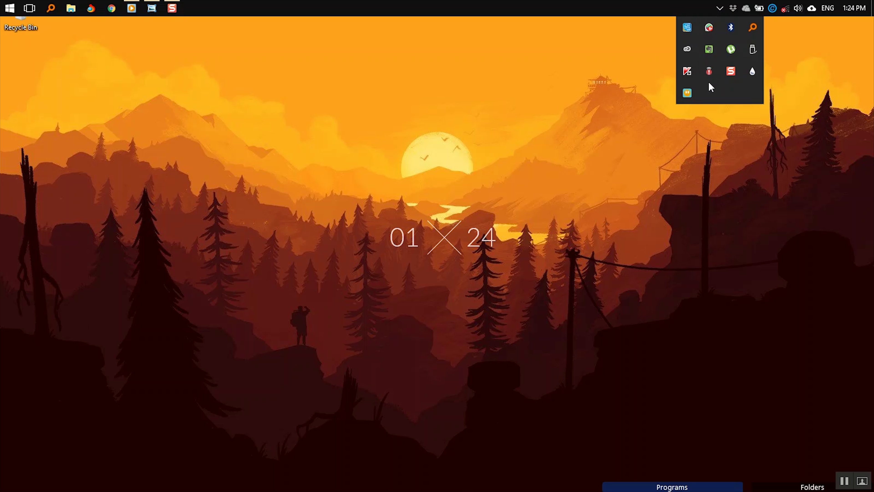
pyautogui.click(750, 72)
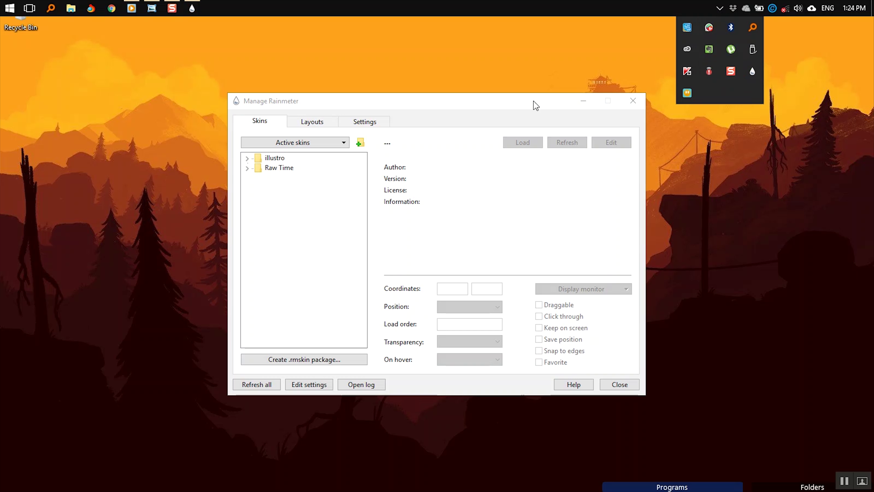
pyautogui.moveTo(411, 103); pyautogui.dragTo(671, 68)
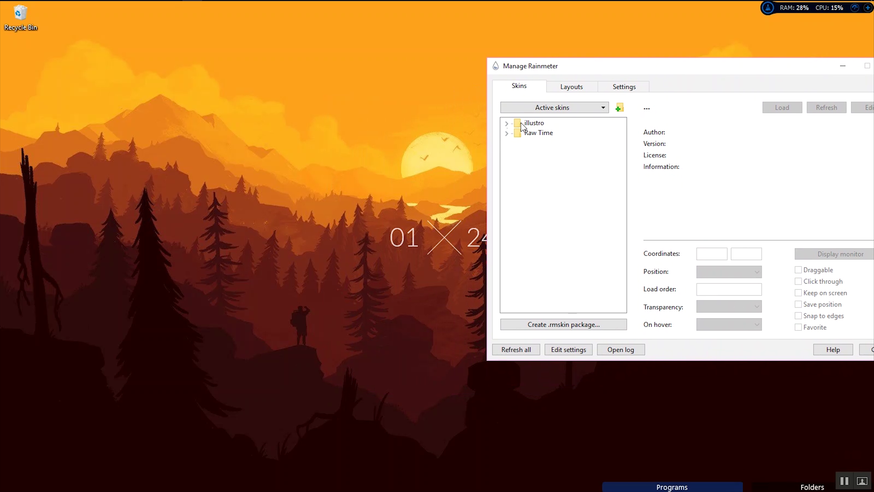
pyautogui.click(507, 134)
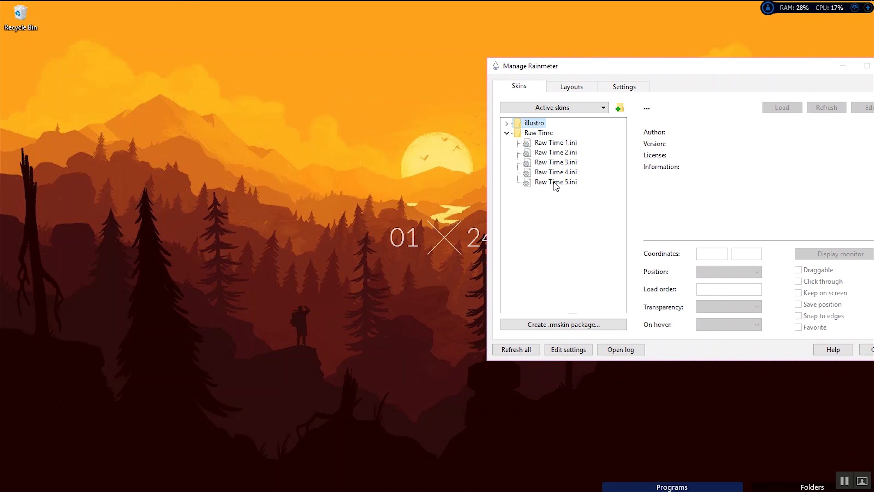
# Load the Raw Time 1, 2, 3, 4 and 5 skins one after another to compare the clock styles
pyautogui.click(561, 143)
pyautogui.click(778, 108)
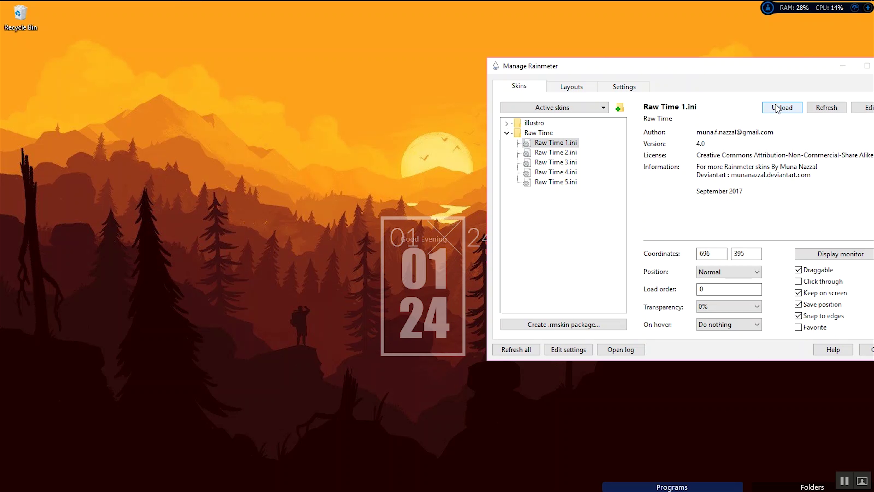
pyautogui.click(566, 154)
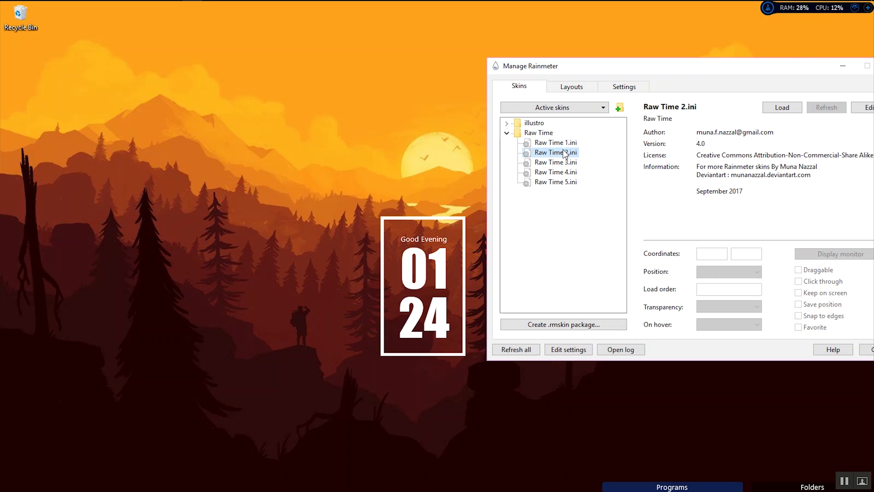
pyautogui.click(778, 109)
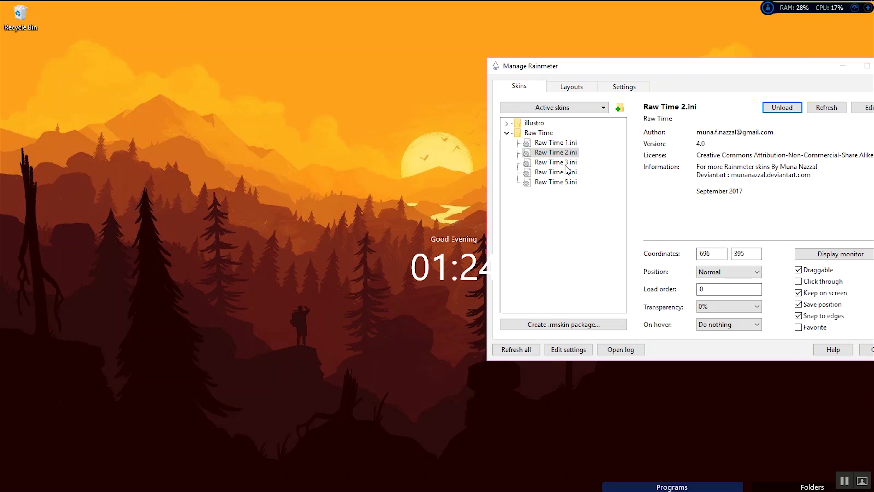
pyautogui.click(555, 164)
pyautogui.click(769, 109)
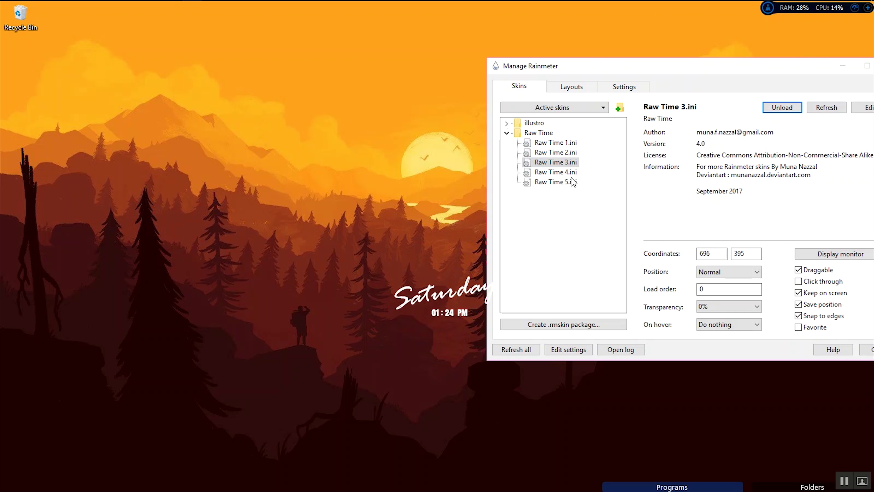
pyautogui.click(550, 172)
pyautogui.click(779, 107)
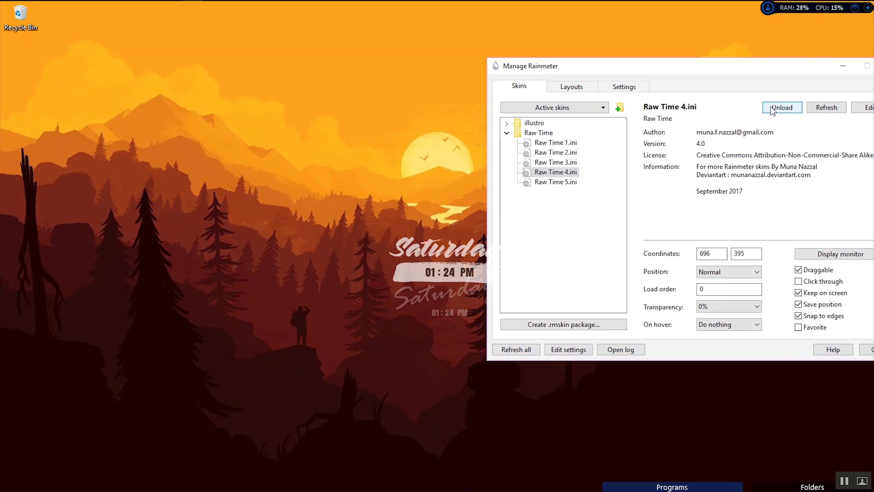
pyautogui.click(560, 181)
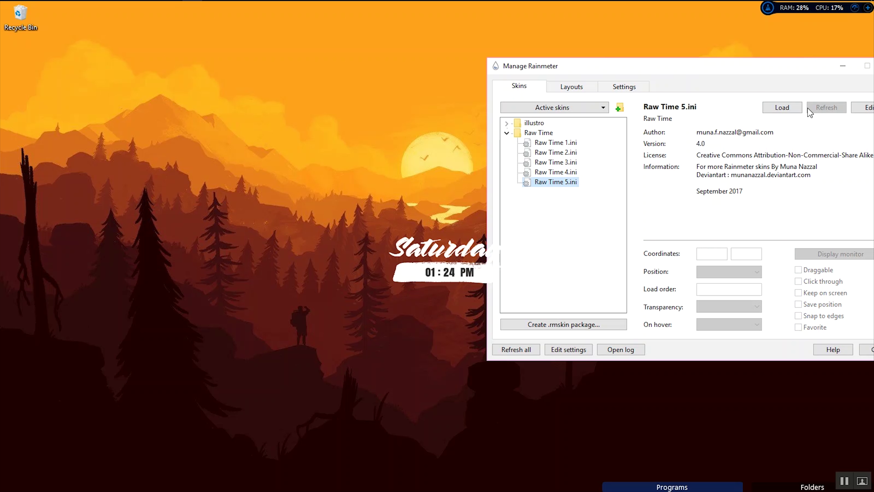
pyautogui.click(781, 107)
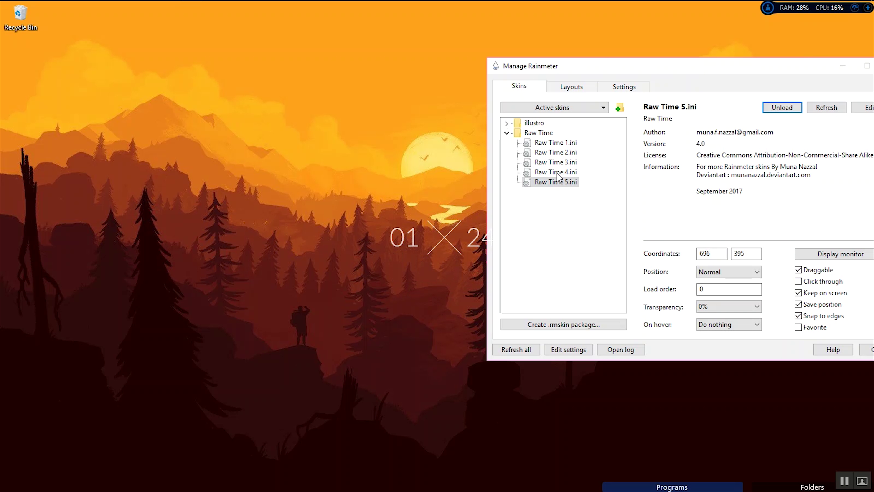
# Load the Raw Time 4 skin, close the skin manager and nudge the clock slightly left on the desktop
pyautogui.click(557, 172)
pyautogui.click(783, 104)
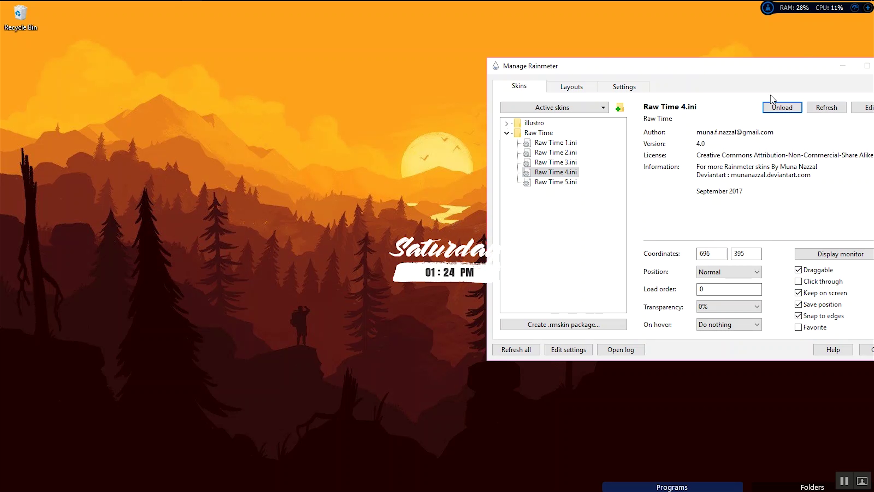
pyautogui.moveTo(749, 68); pyautogui.dragTo(614, 89)
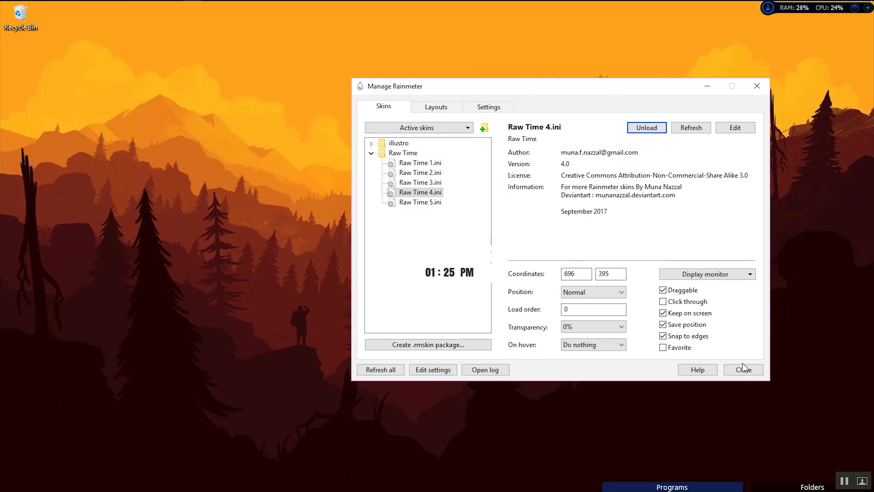
pyautogui.click(743, 370)
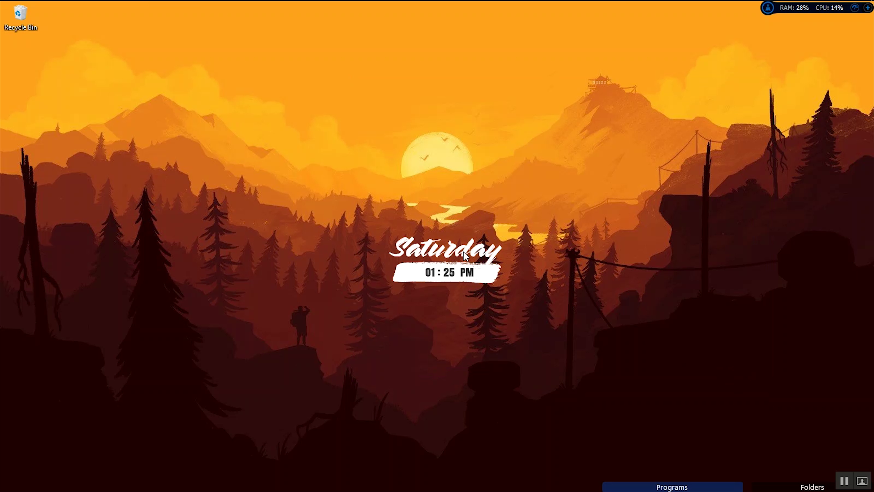
pyautogui.moveTo(464, 253); pyautogui.dragTo(458, 253)
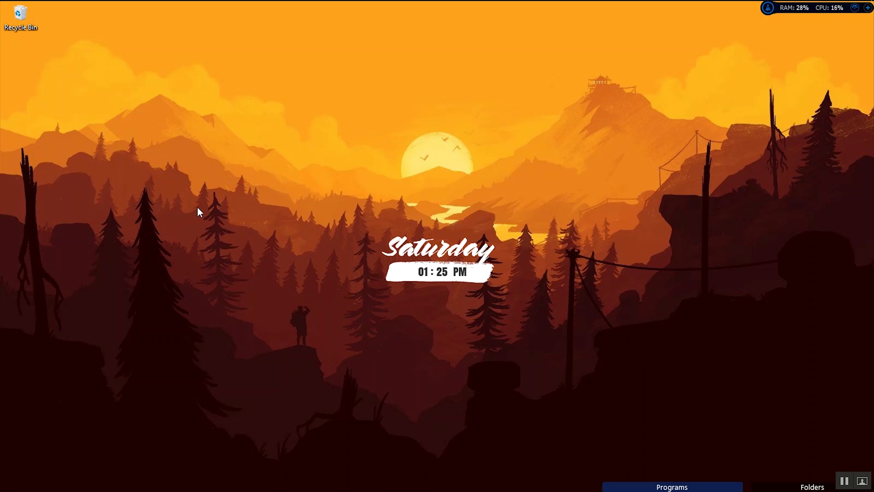
# Open the Setup2 folder inside Projects YouTube_M > S014_20171026 in File Explorer
pyautogui.click(70, 7)
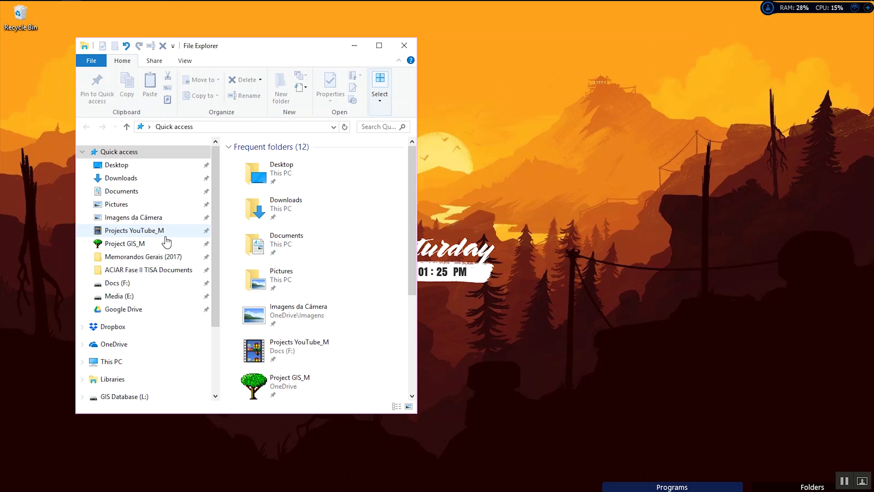
pyautogui.click(134, 230)
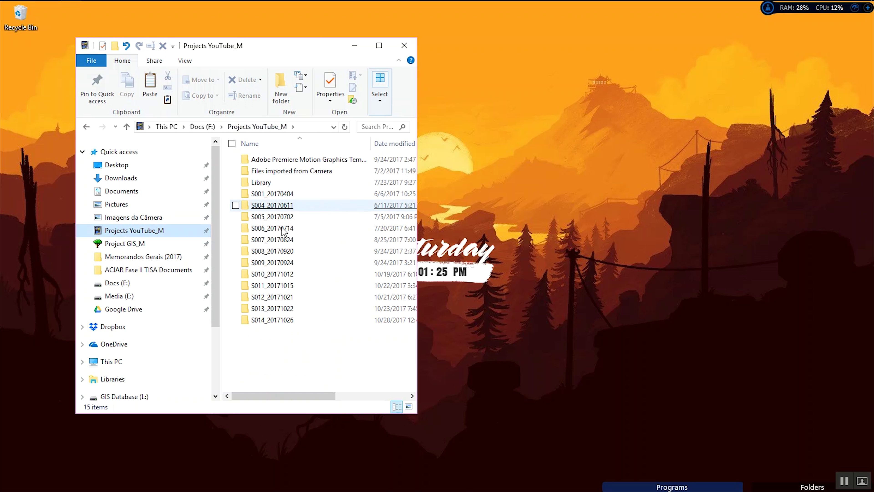
pyautogui.doubleClick(278, 322)
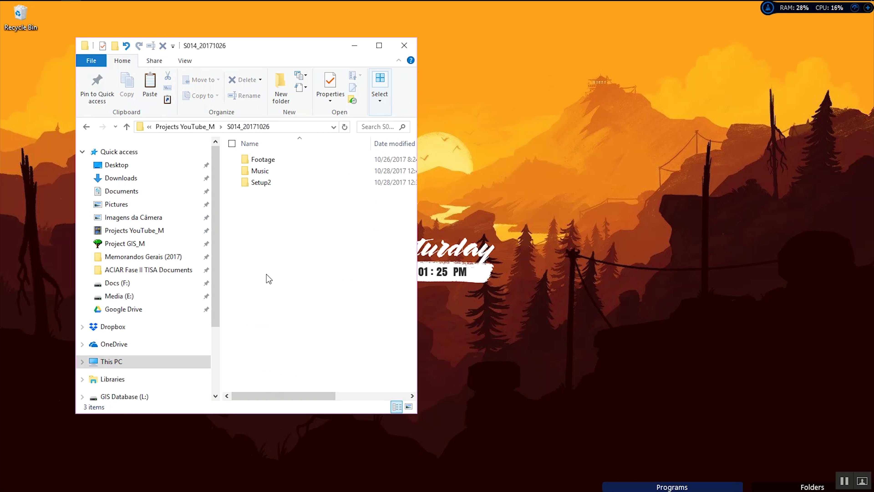
pyautogui.doubleClick(260, 182)
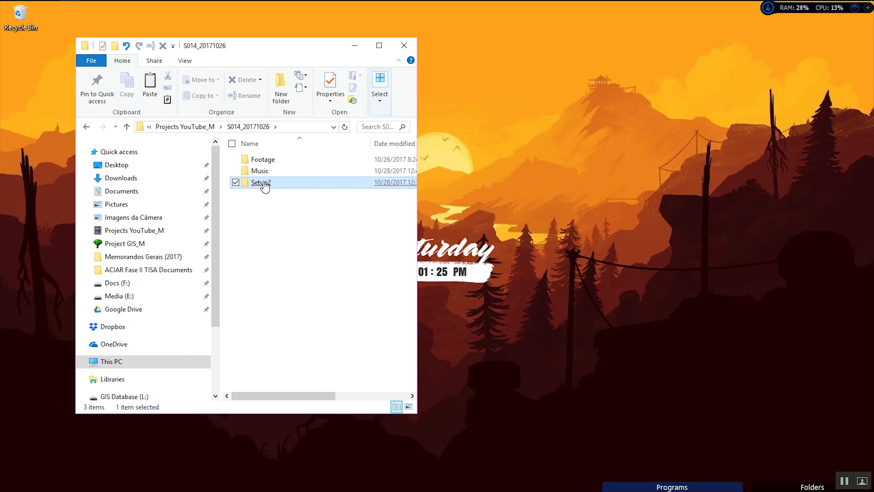
pyautogui.click(82, 152)
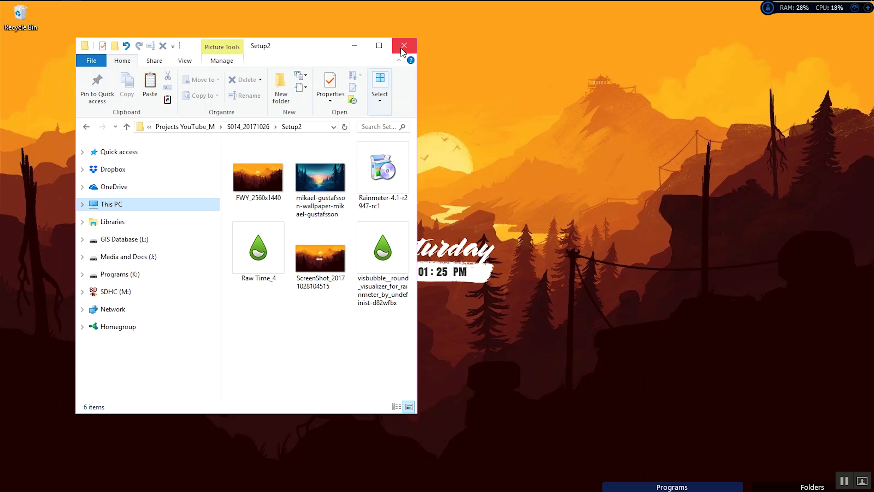
pyautogui.click(355, 46)
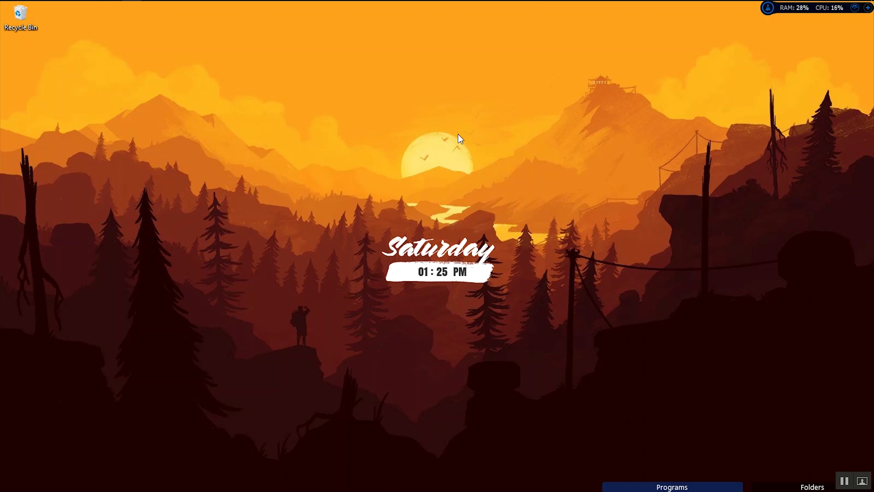
pyautogui.click(72, 9)
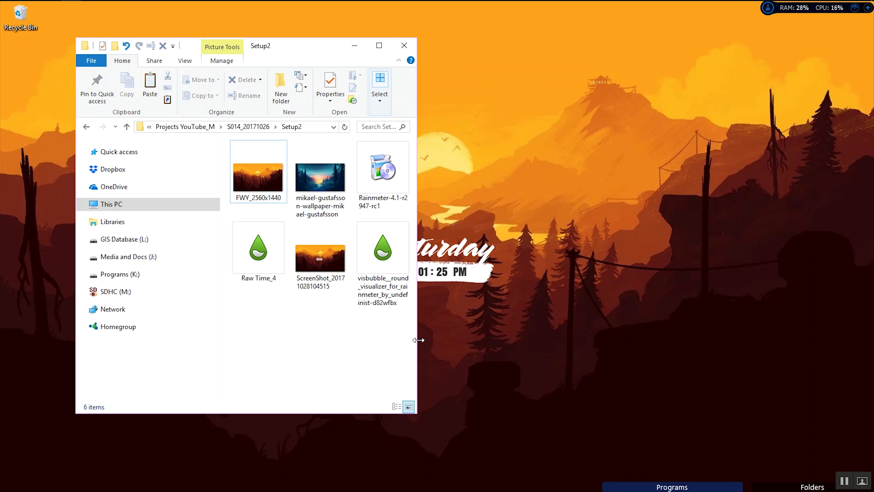
# Install the VisBubble skin package with its included skins and move the round visualizer around the sun above the desktop clock
pyautogui.click(374, 289)
pyautogui.click(374, 289)
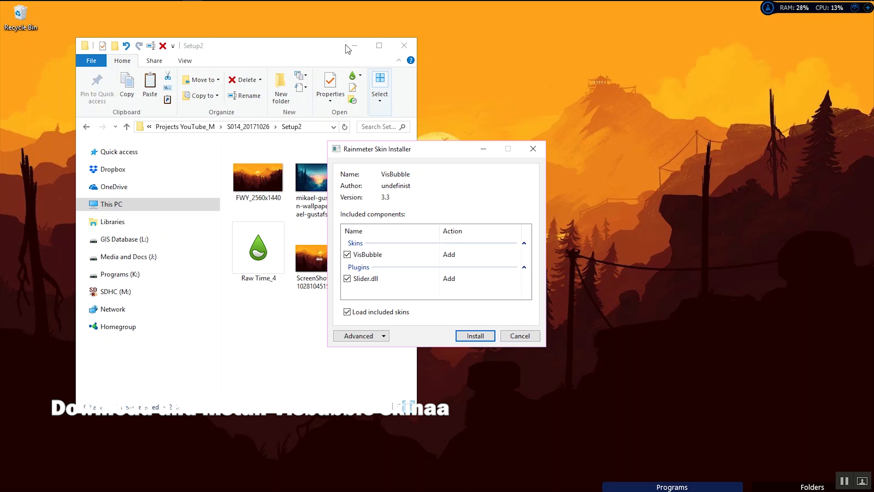
pyautogui.click(354, 52)
pyautogui.click(465, 336)
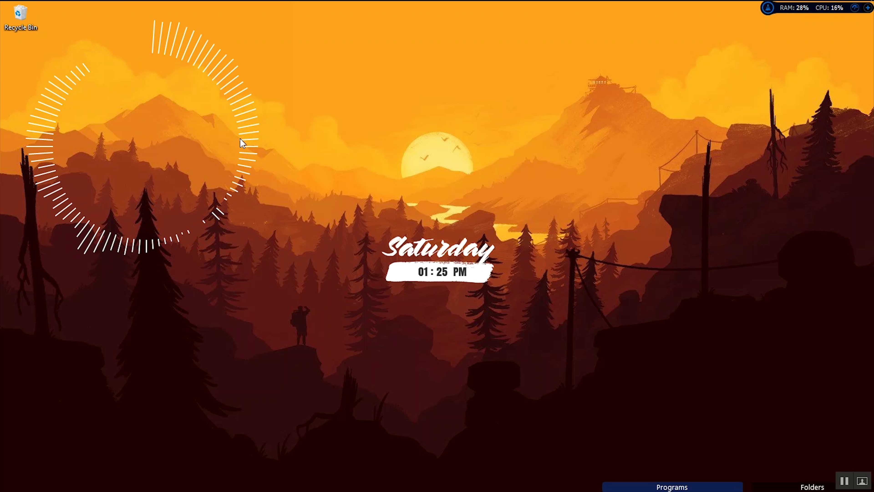
pyautogui.moveTo(240, 139); pyautogui.dragTo(534, 149)
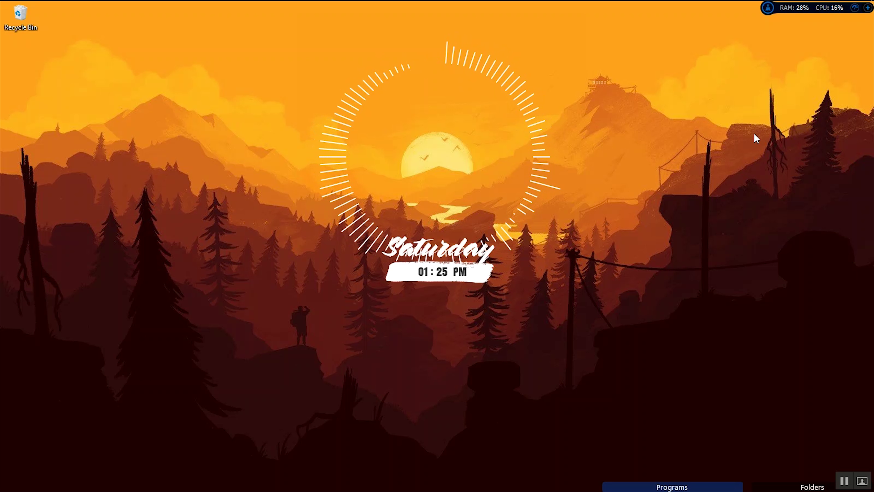
# Open the Rainmeter skin manager beside the visualizer and expand the VisBubble skin folder
pyautogui.click(720, 8)
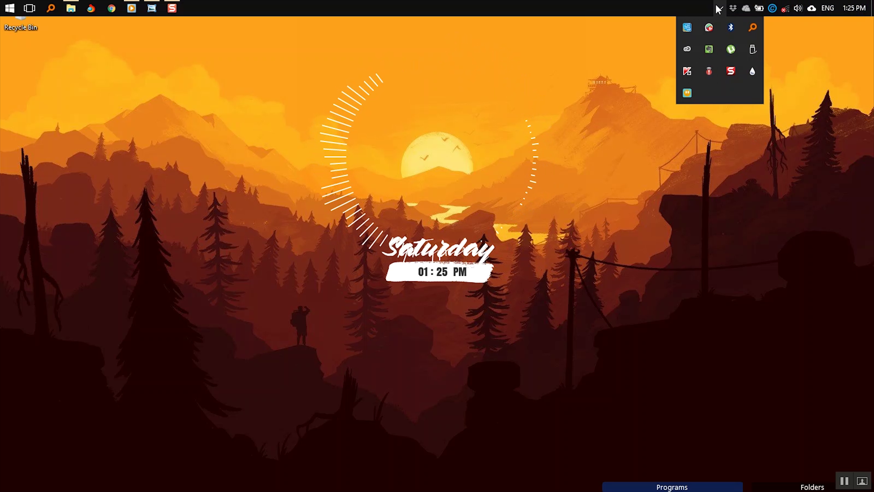
pyautogui.click(750, 70)
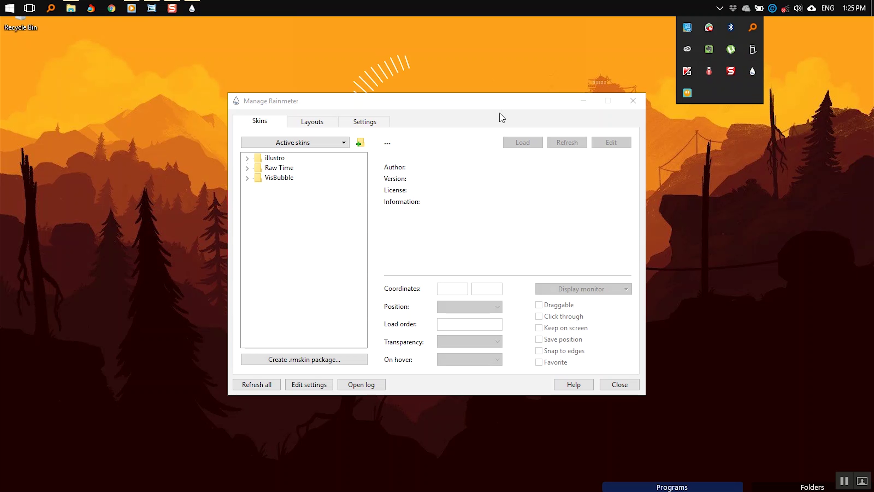
pyautogui.moveTo(426, 101); pyautogui.dragTo(696, 50)
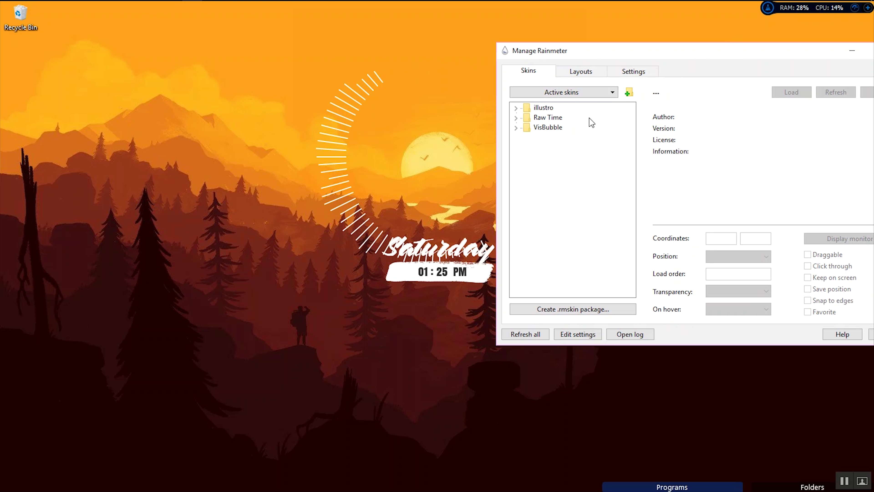
pyautogui.click(546, 128)
pyautogui.click(516, 128)
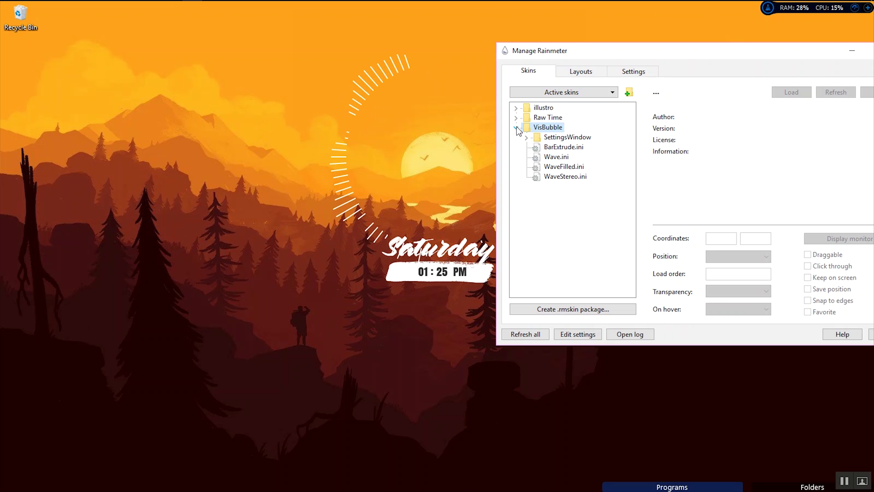
# Load the VisBubble Wave, WaveFilled and WaveStereo skins one after another to compare them, and return to BarExtrude
pyautogui.click(562, 147)
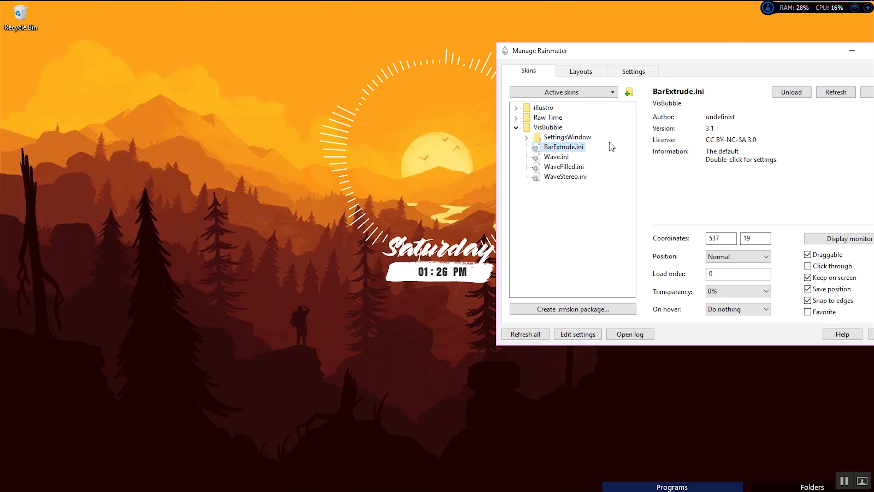
pyautogui.click(563, 158)
pyautogui.click(789, 92)
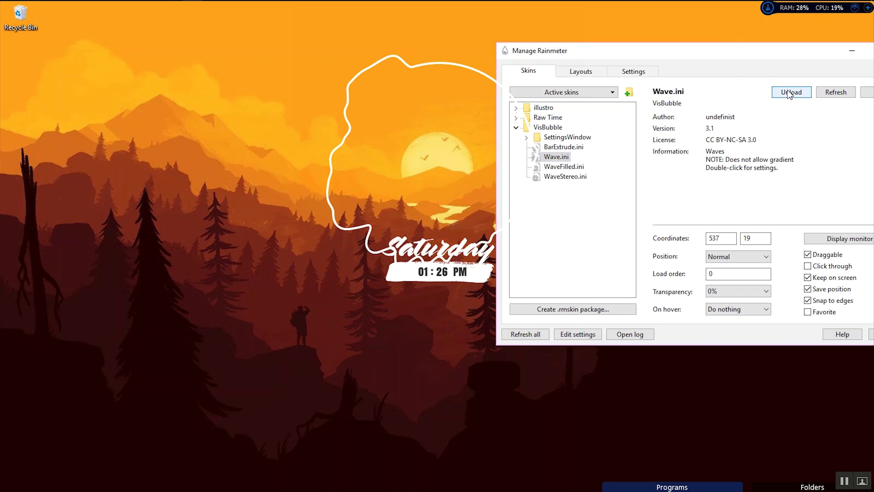
pyautogui.moveTo(689, 55); pyautogui.dragTo(748, 35)
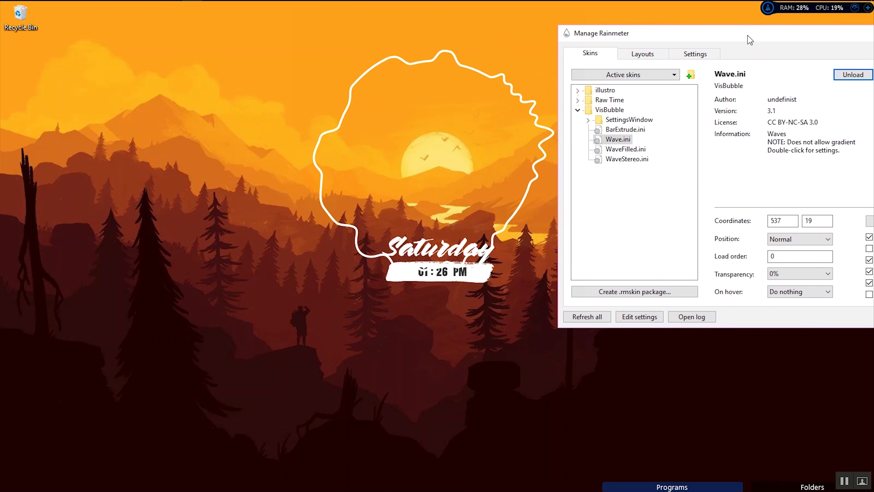
pyautogui.click(625, 149)
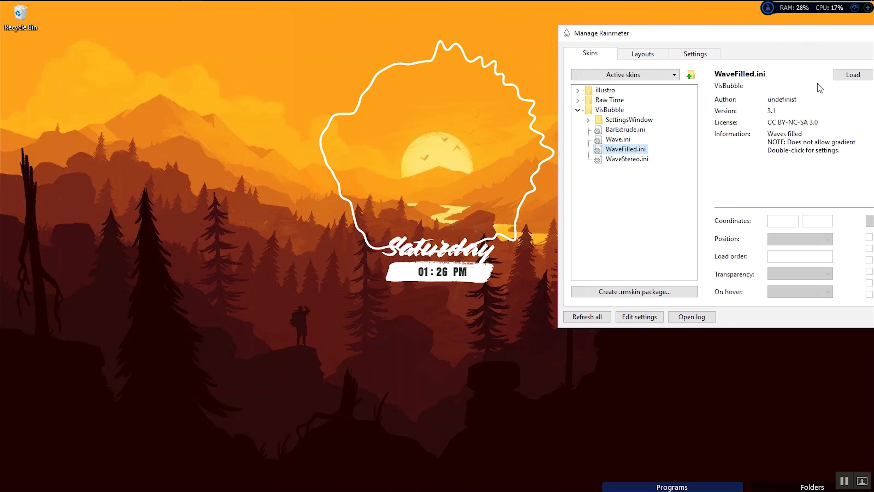
pyautogui.click(845, 75)
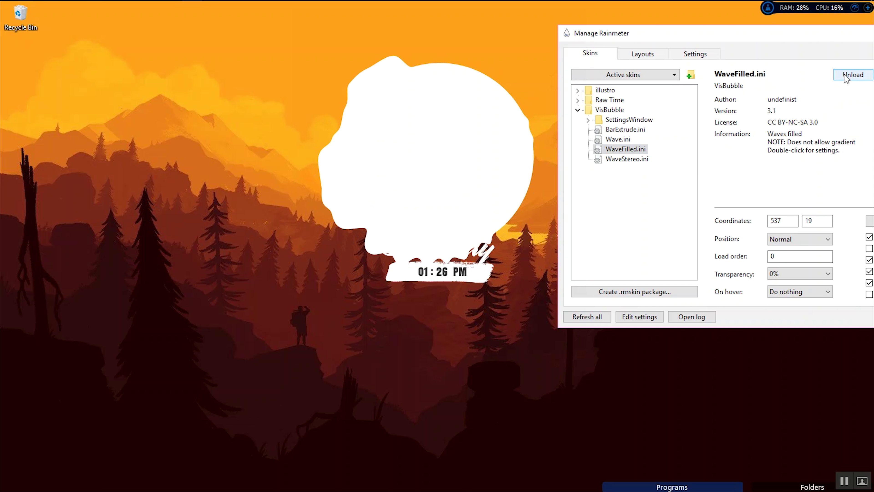
pyautogui.click(621, 160)
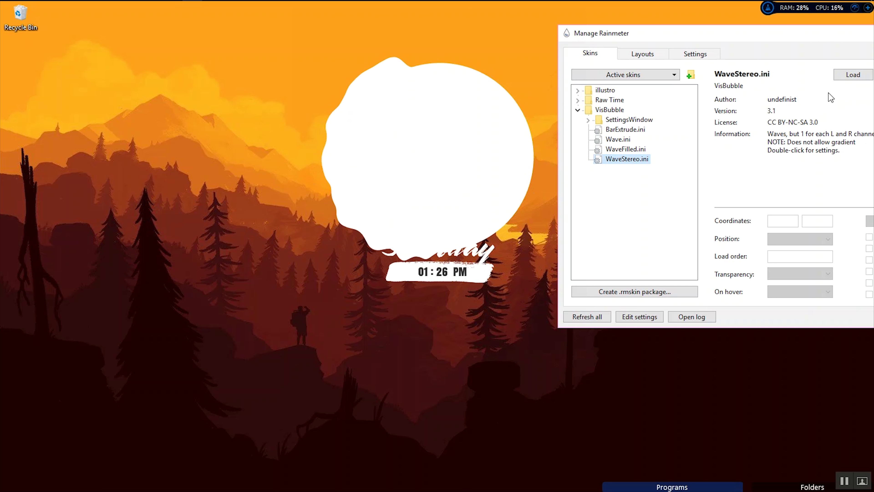
pyautogui.click(849, 73)
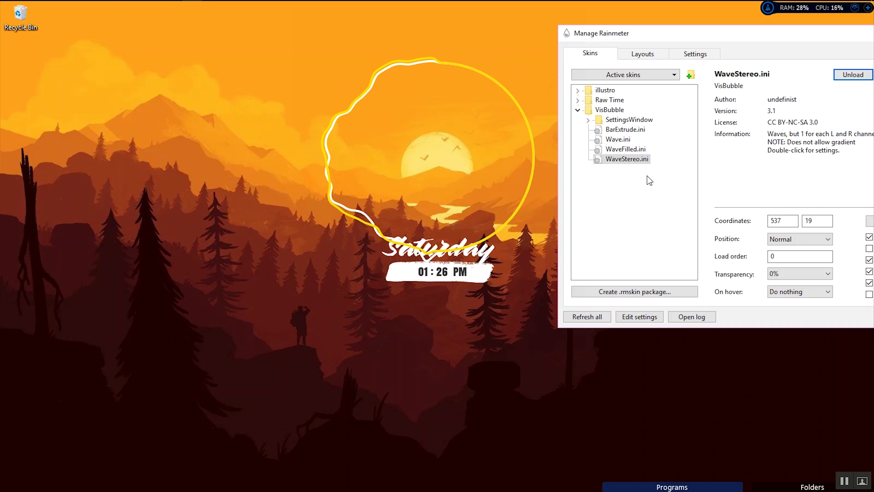
pyautogui.click(624, 129)
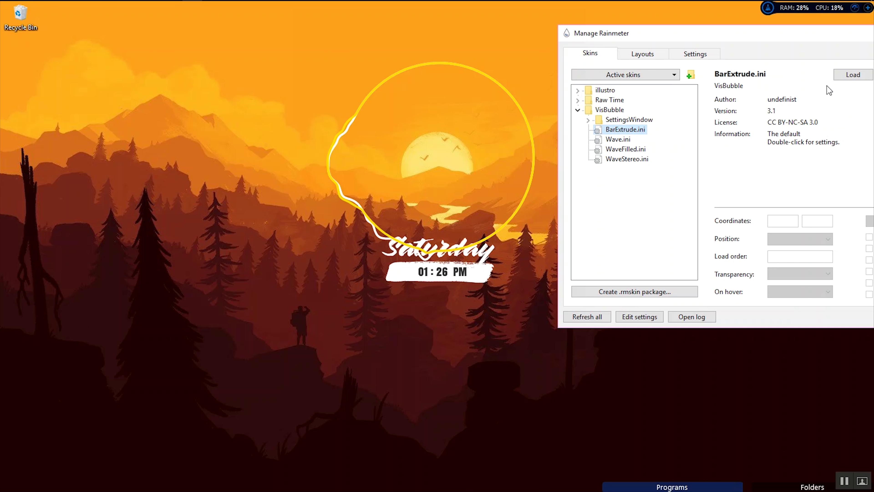
pyautogui.click(841, 77)
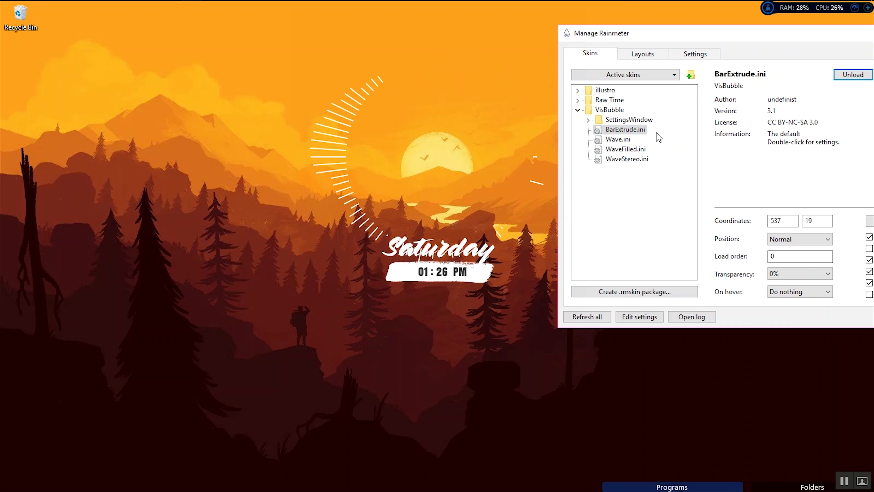
# Load SettingsWindow.ini from VisBubble's SettingsWindow folder and close the skin manager
pyautogui.moveTo(752, 36); pyautogui.dragTo(723, 44)
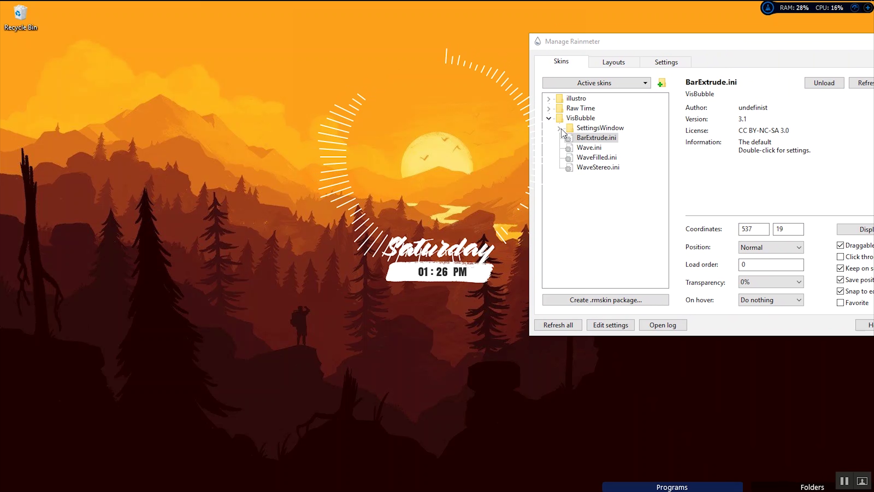
pyautogui.click(617, 204)
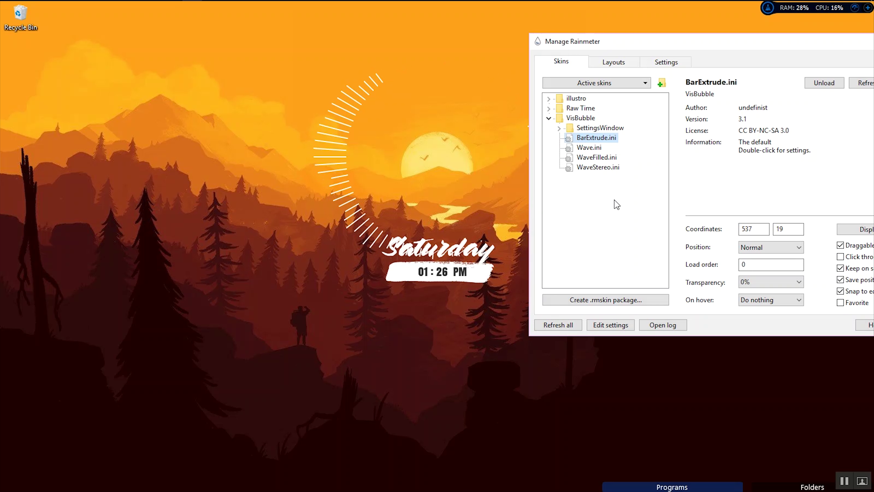
pyautogui.click(559, 129)
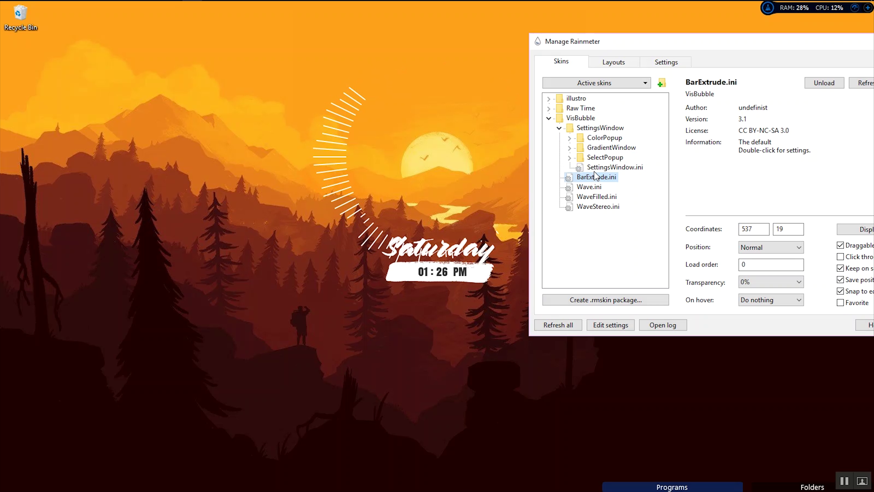
pyautogui.click(595, 168)
pyautogui.moveTo(735, 43); pyautogui.dragTo(658, 56)
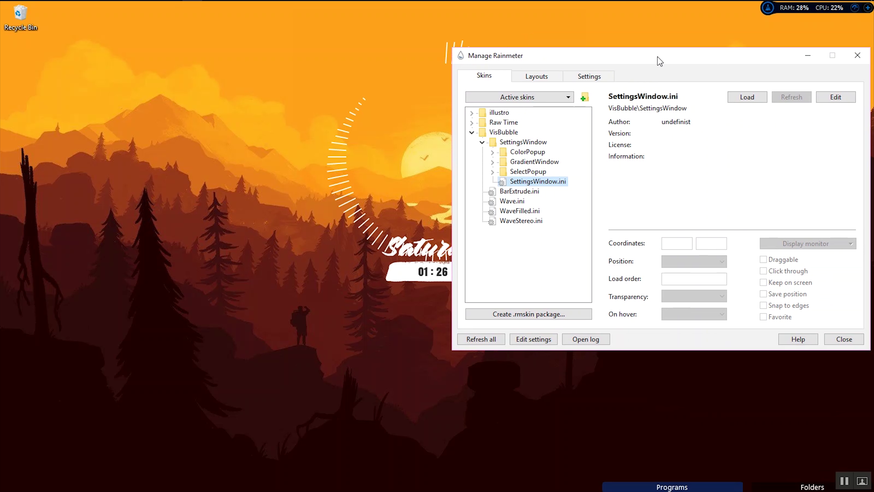
pyautogui.click(748, 98)
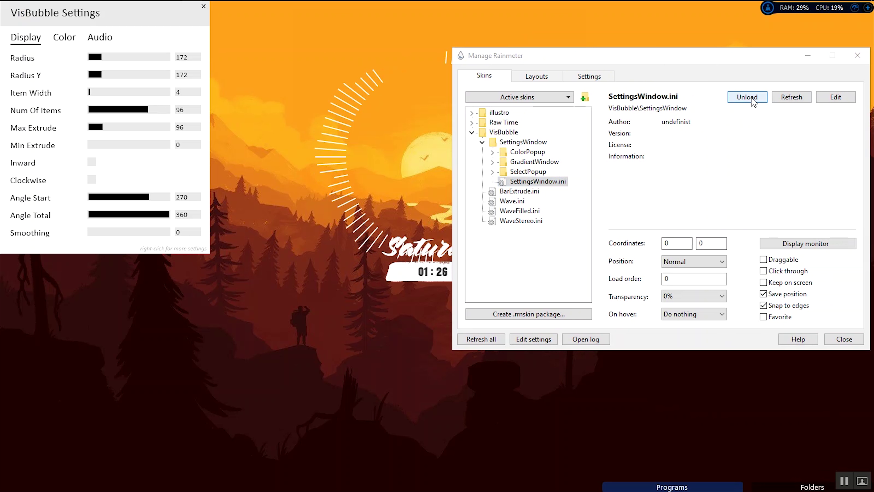
pyautogui.click(857, 56)
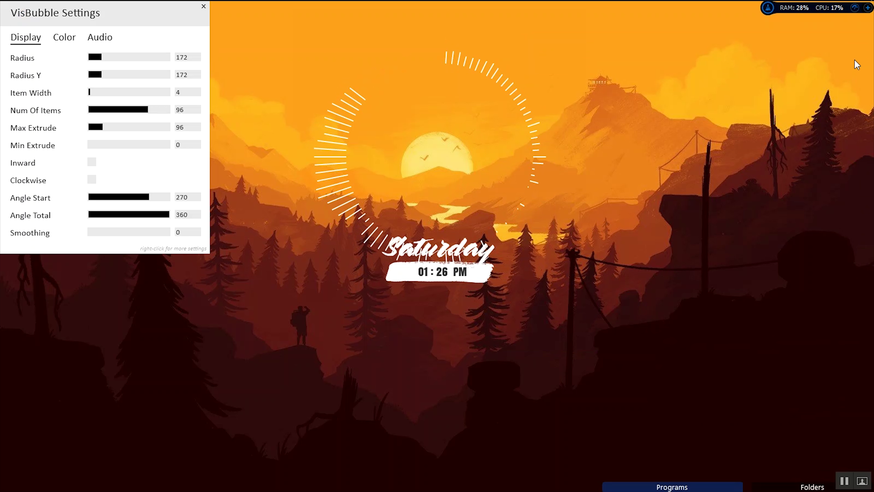
# Move the VisBubble Settings window out of the desktop corner and set both Radius and Radius Y to 65
pyautogui.moveTo(97, 25); pyautogui.dragTo(129, 80)
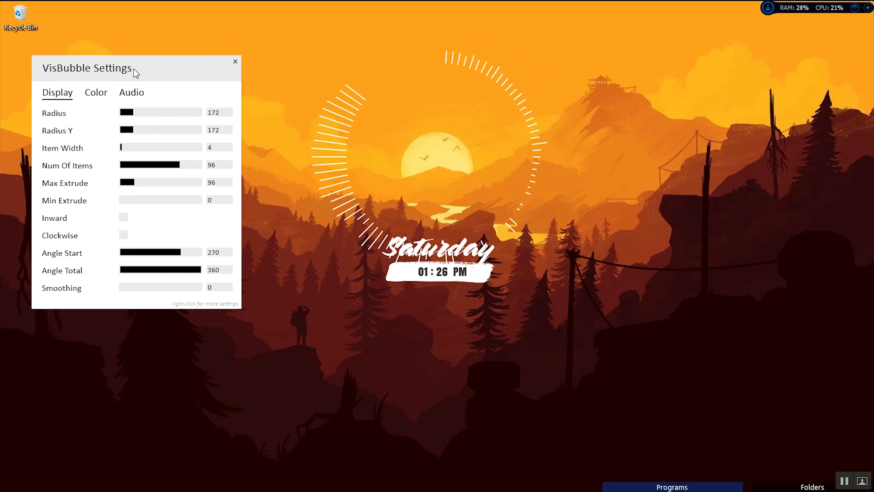
pyautogui.click(218, 114)
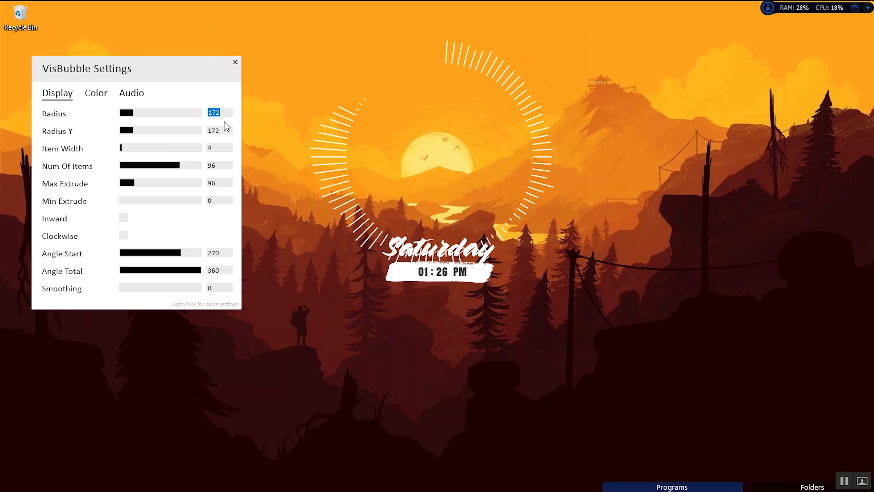
pyautogui.press('Return')
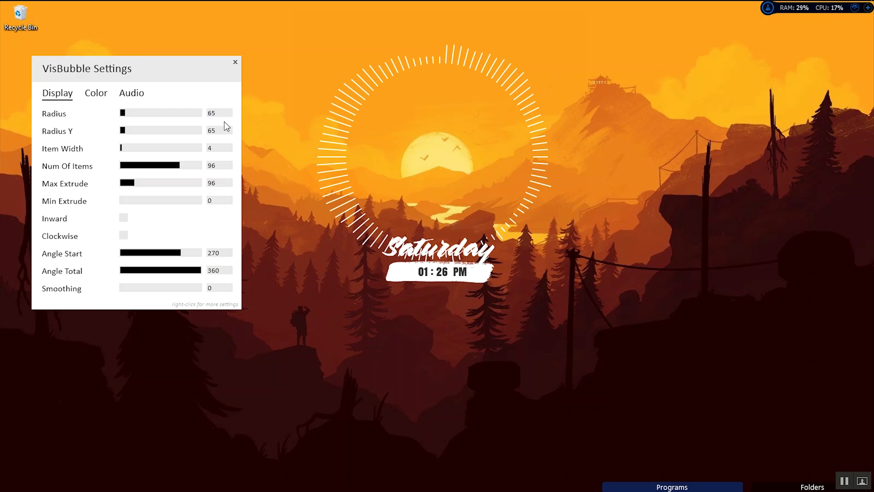
pyautogui.doubleClick(214, 134)
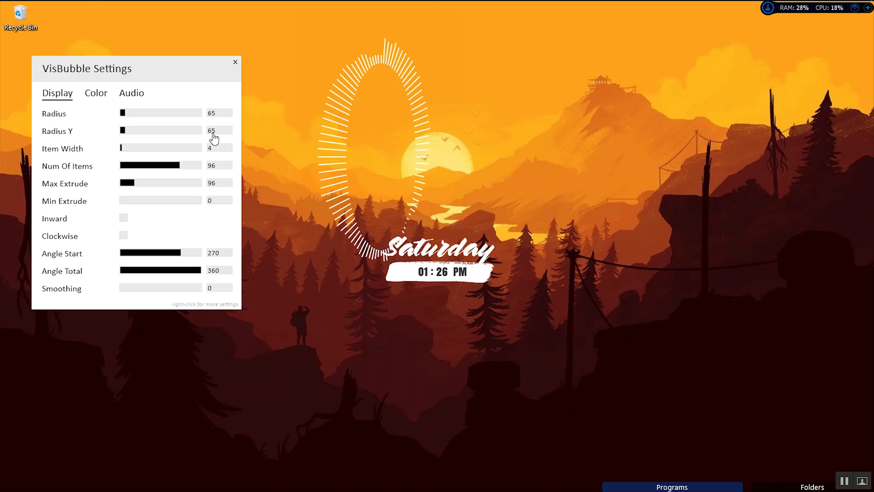
pyautogui.press('Return')
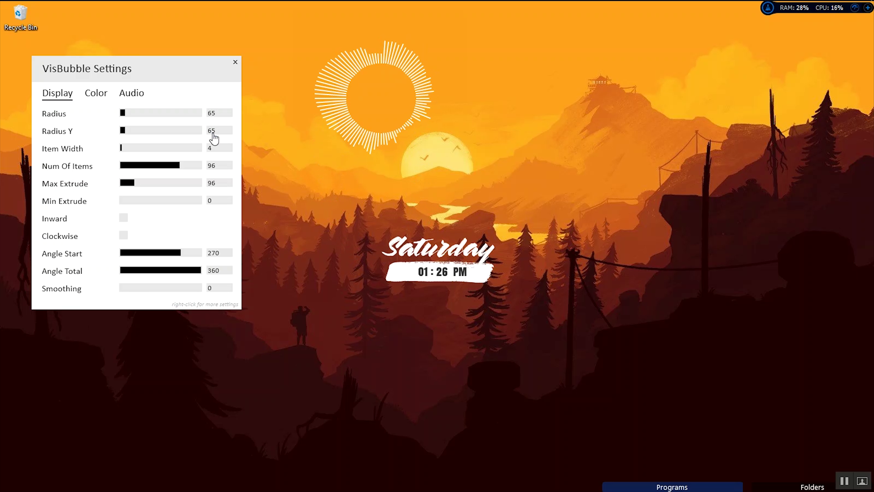
# Set both Num Of Items and Max Extrude to 80 in the VisBubble display settings
pyautogui.doubleClick(212, 165)
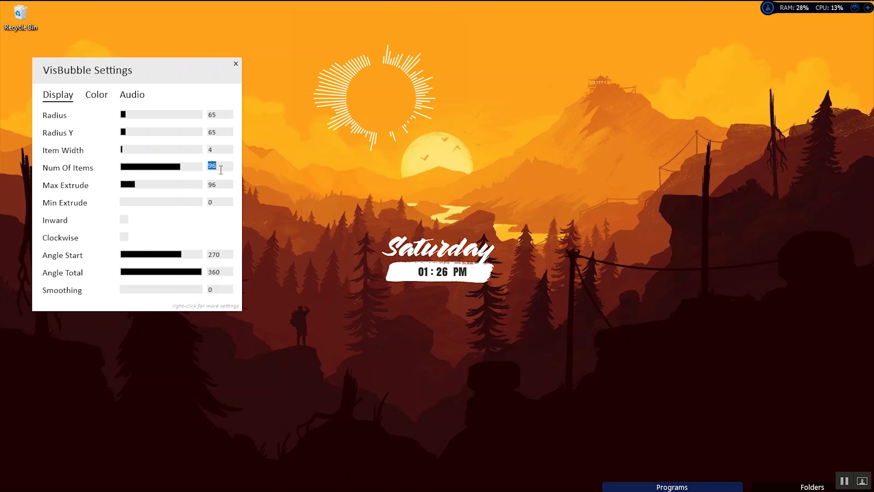
pyautogui.write('80')
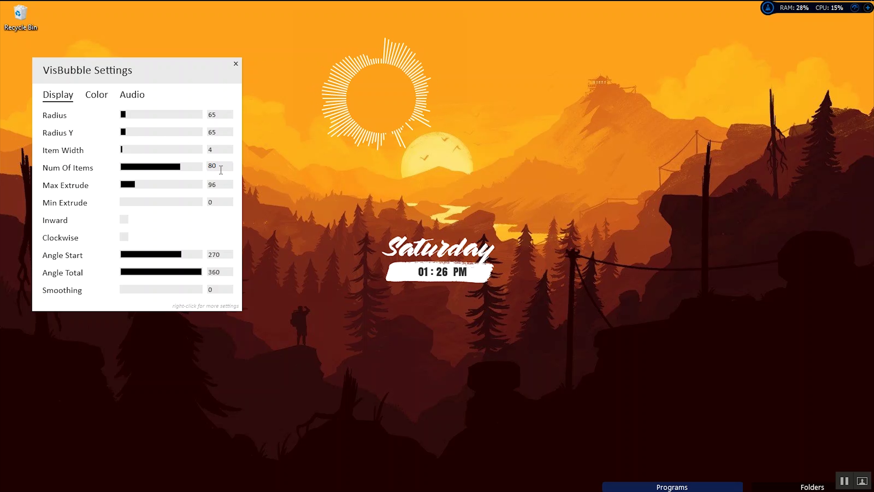
pyautogui.press('Return')
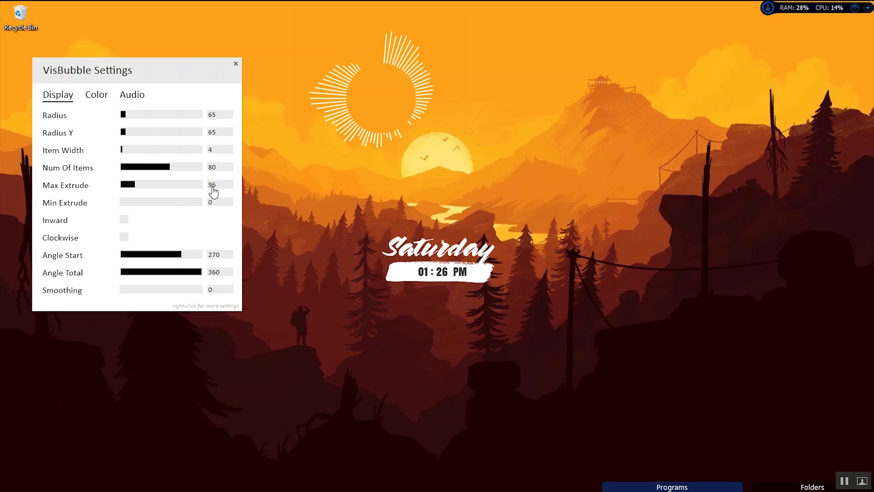
pyautogui.doubleClick(212, 186)
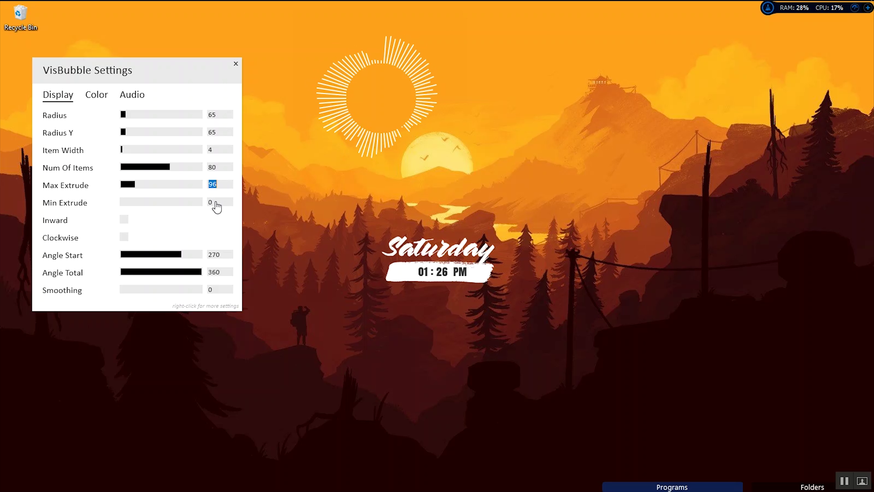
pyautogui.write('80')
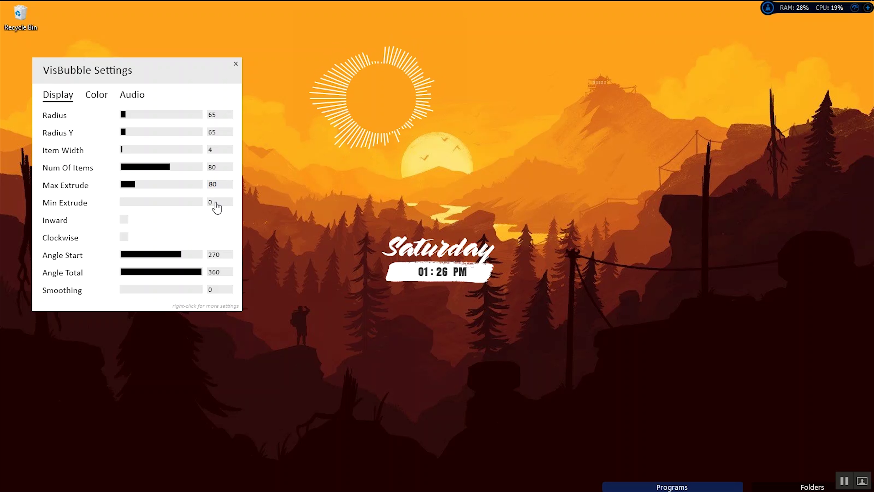
pyautogui.press('Return')
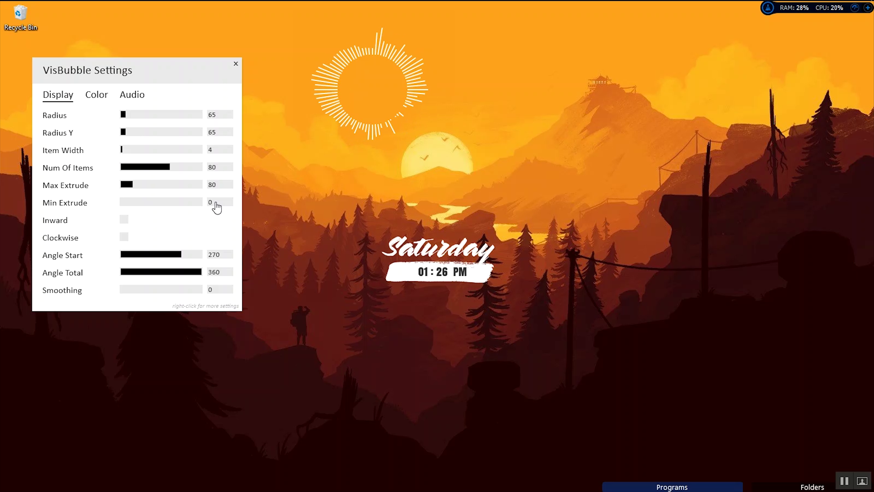
# Set Num Of Items to 75 and move the visualizer so that it rings the sun in the wallpaper
pyautogui.click(215, 169)
pyautogui.write('7')
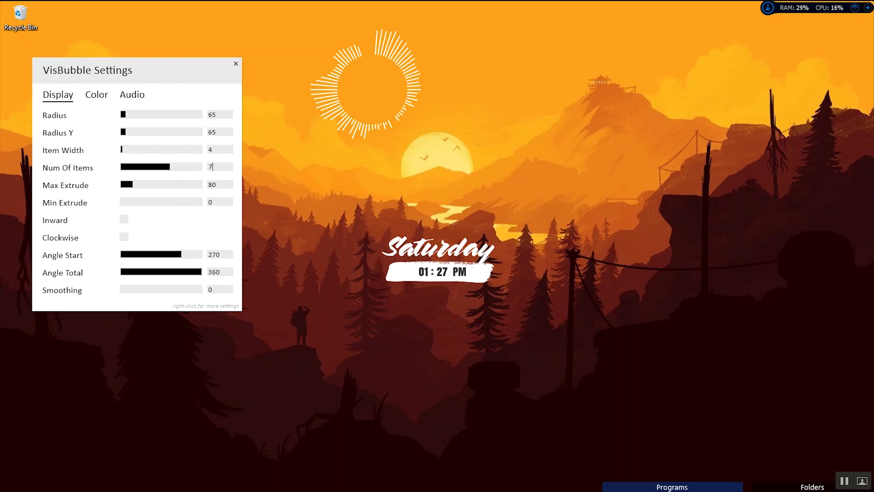
pyautogui.write('5')
pyautogui.press('Return')
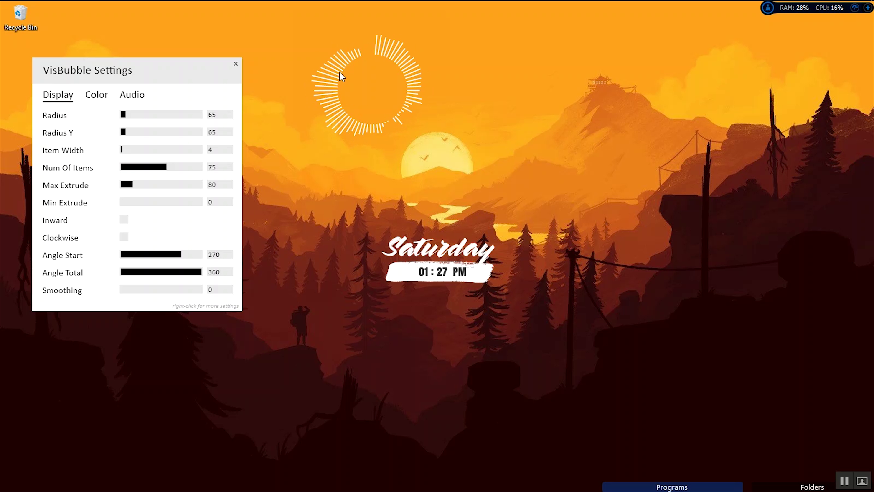
pyautogui.moveTo(339, 72); pyautogui.dragTo(401, 143)
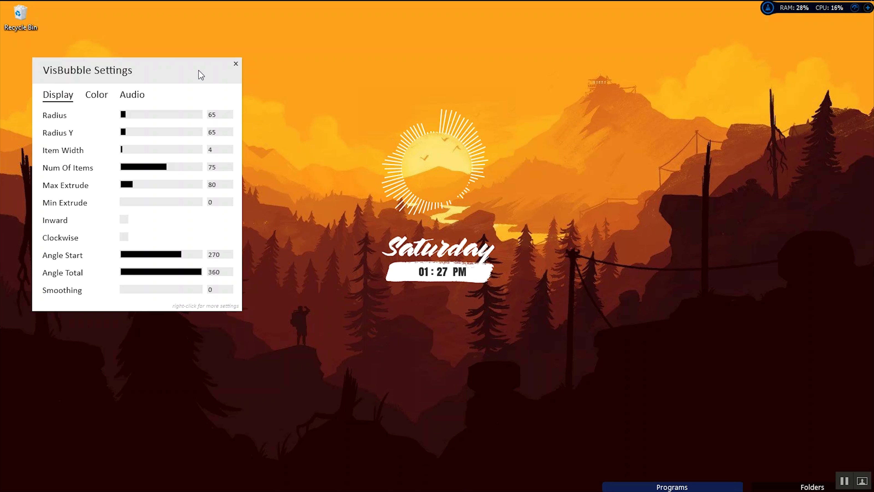
# Move the settings window up slightly, switch the visualizer's coloring to Gradient and change the gradient's black end color to golden yellow
pyautogui.moveTo(157, 62); pyautogui.dragTo(157, 43)
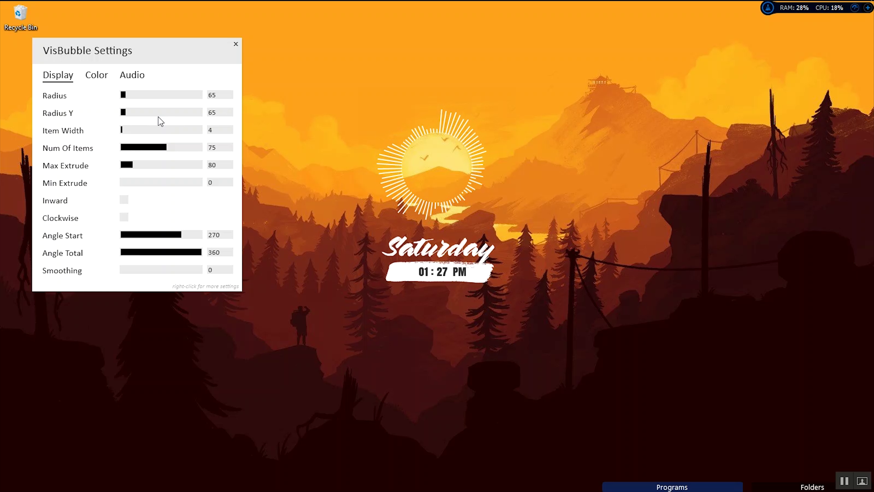
pyautogui.click(95, 75)
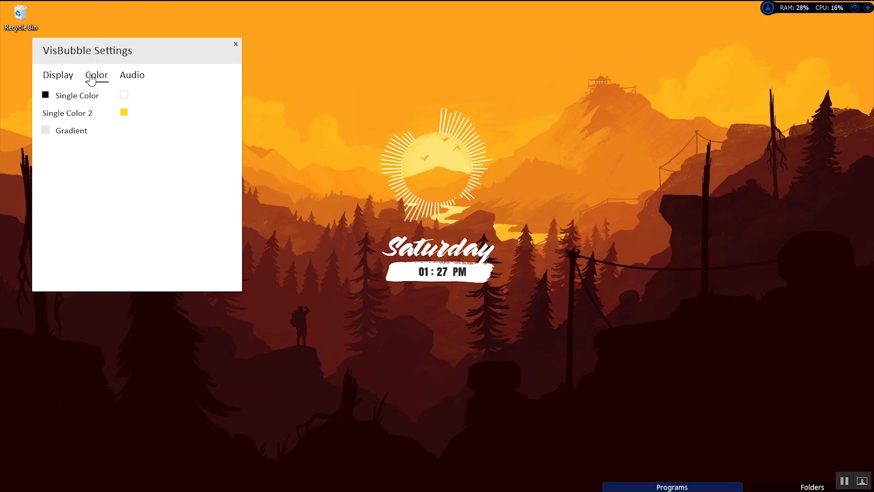
pyautogui.click(61, 134)
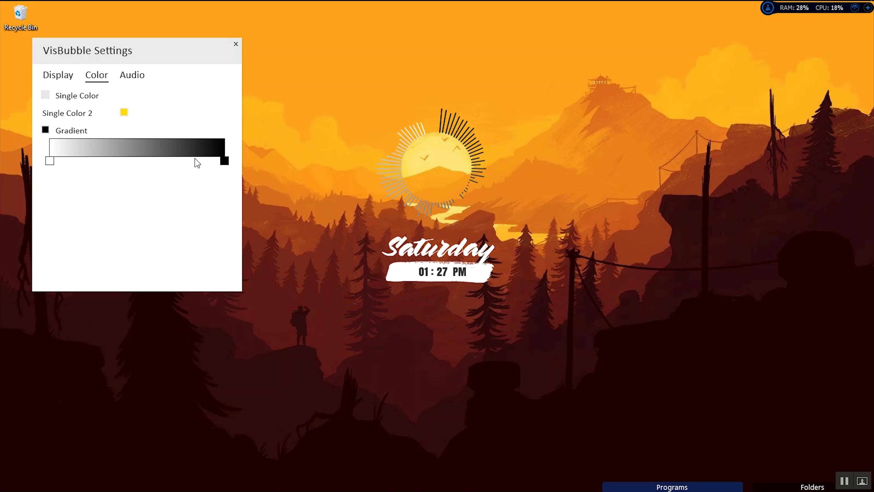
pyautogui.click(225, 162)
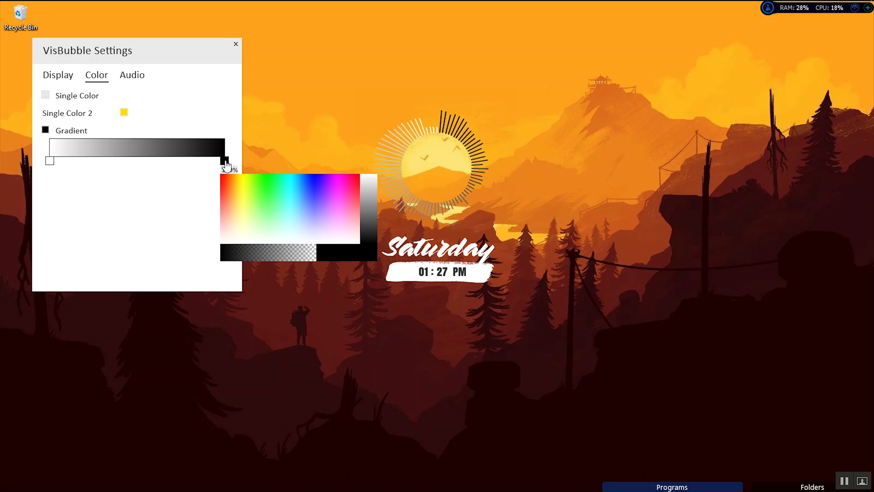
pyautogui.click(242, 182)
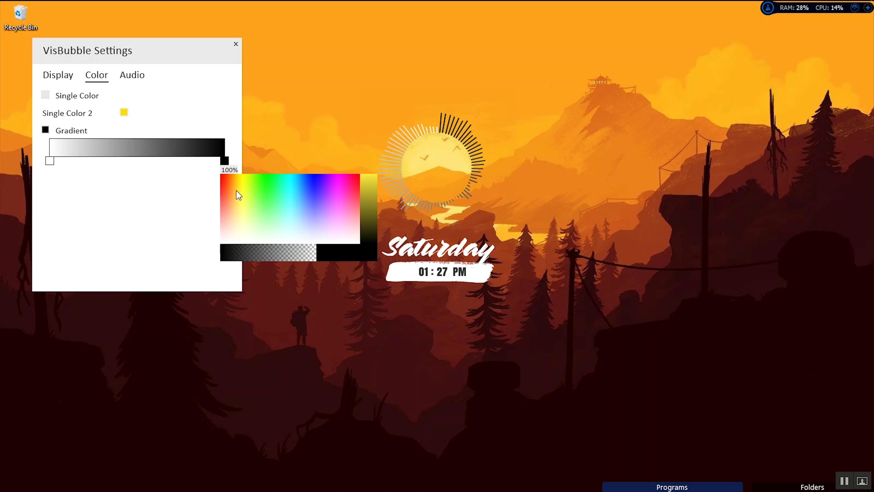
pyautogui.click(237, 190)
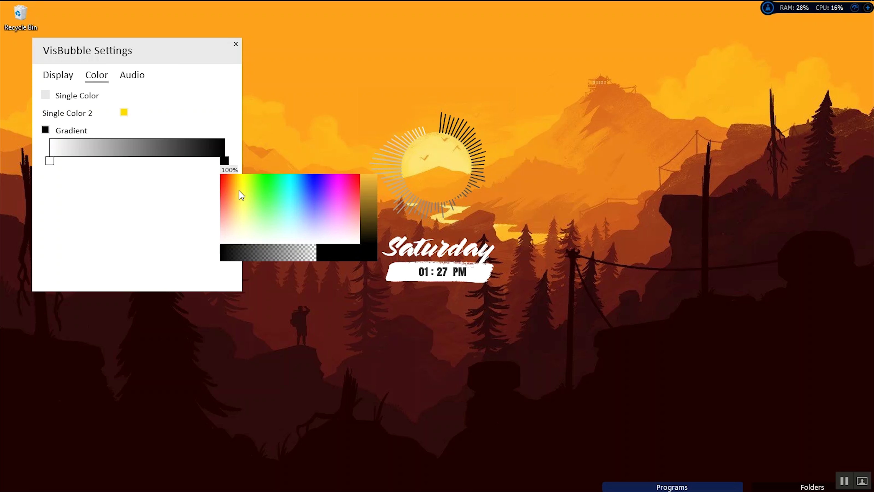
pyautogui.click(367, 178)
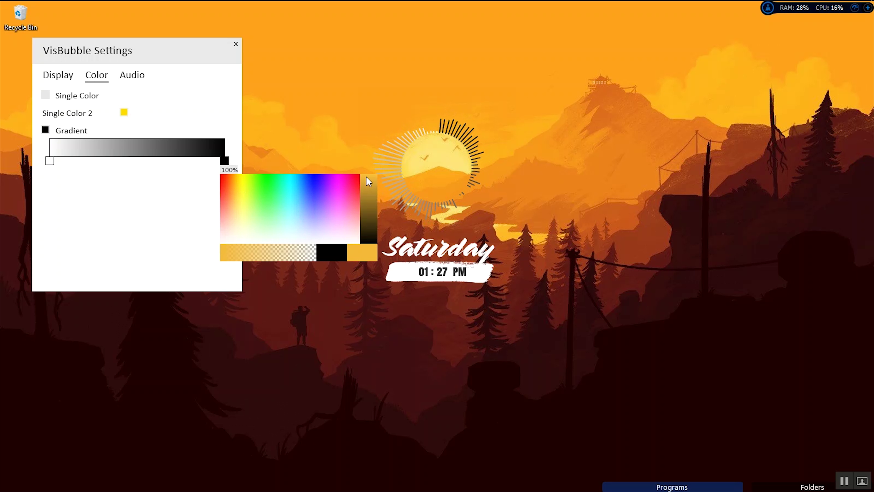
pyautogui.click(359, 259)
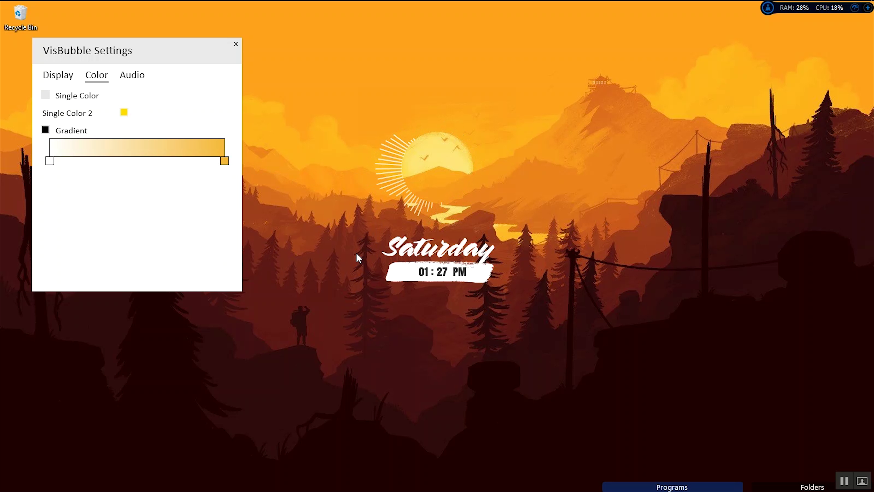
# Change the gradient's white start color at 0% to bright yellow
pyautogui.click(50, 161)
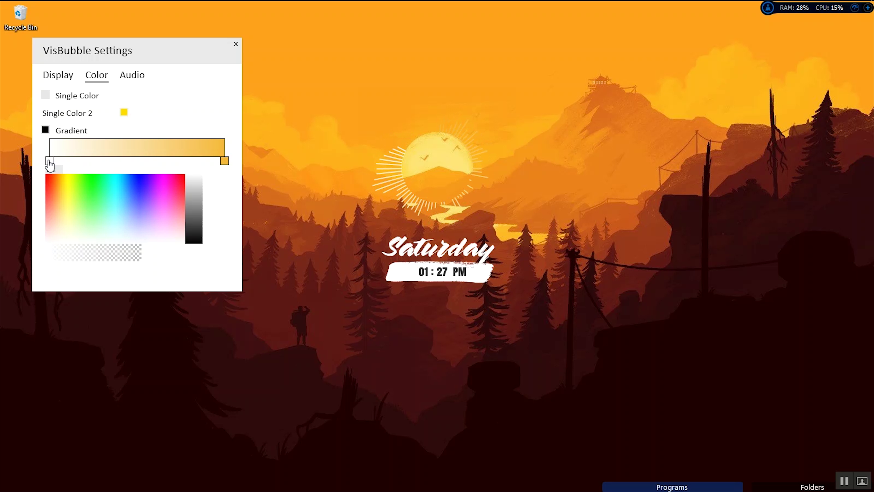
pyautogui.click(69, 191)
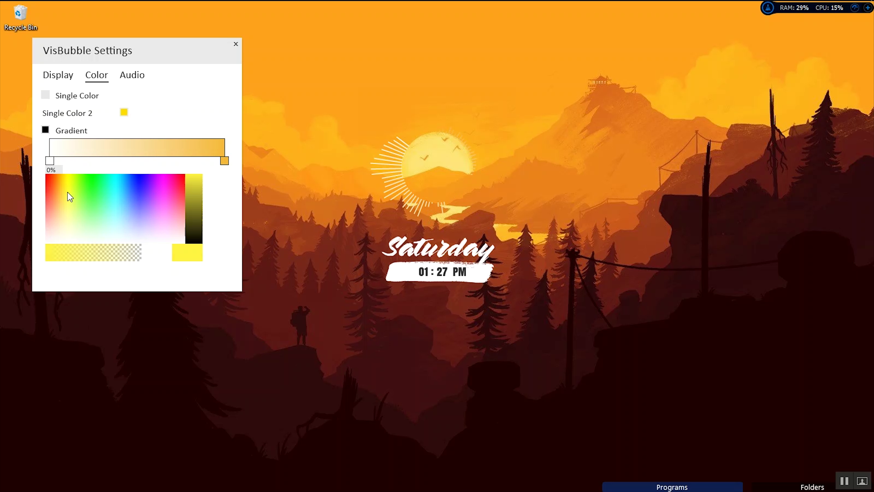
pyautogui.click(192, 251)
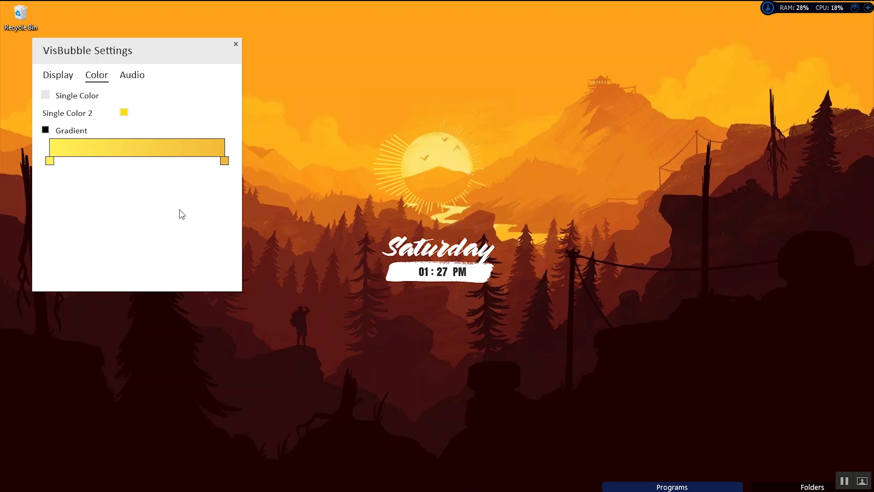
# Change the gradient's end color at 100% to orange and close the VisBubble Settings window
pyautogui.click(225, 161)
pyautogui.click(233, 182)
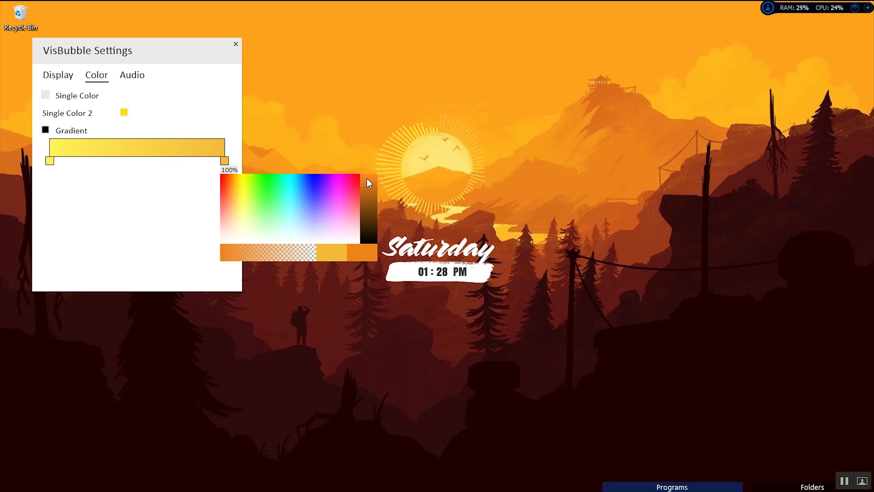
pyautogui.click(366, 248)
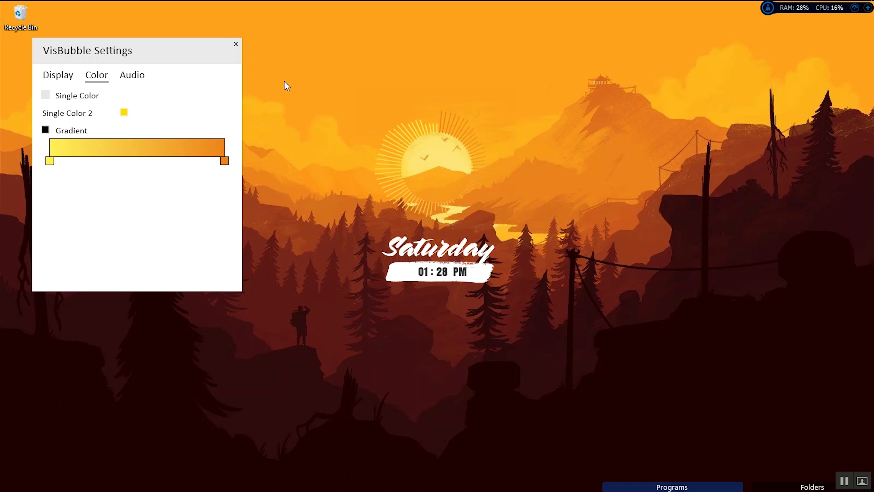
pyautogui.click(236, 44)
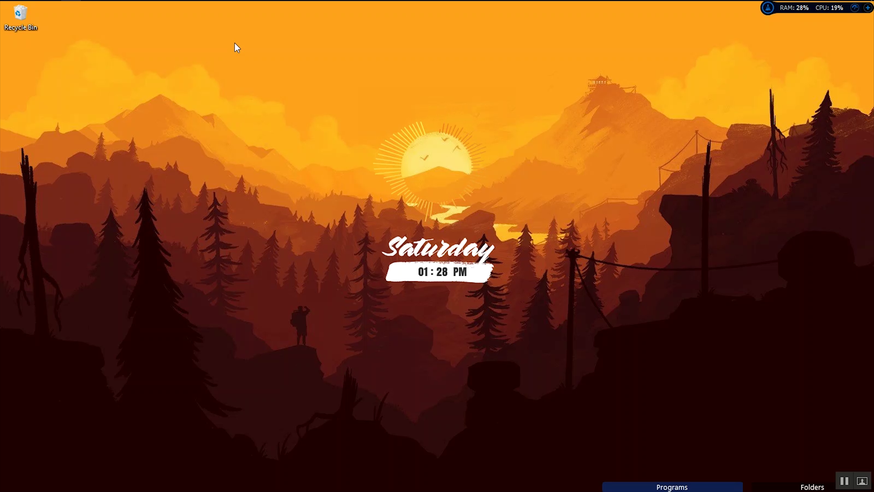
# Hide the desktop icons by turning off Show desktop icons
pyautogui.rightClick(169, 33)
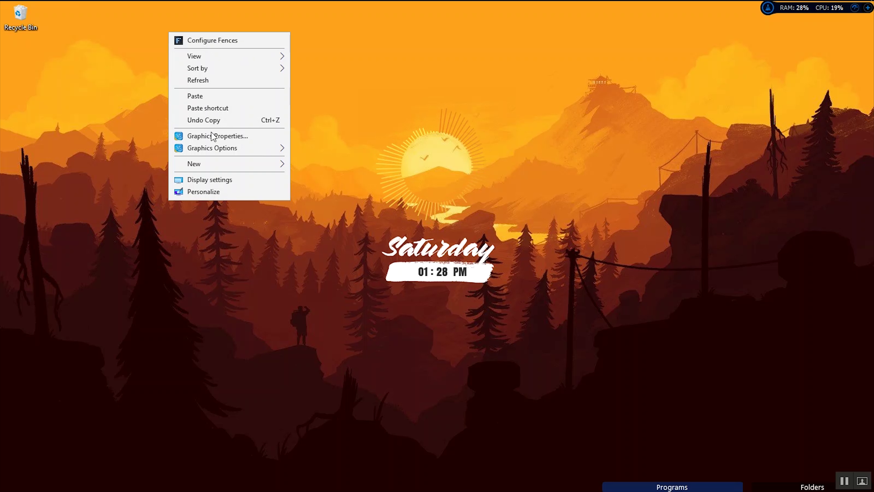
pyautogui.click(216, 59)
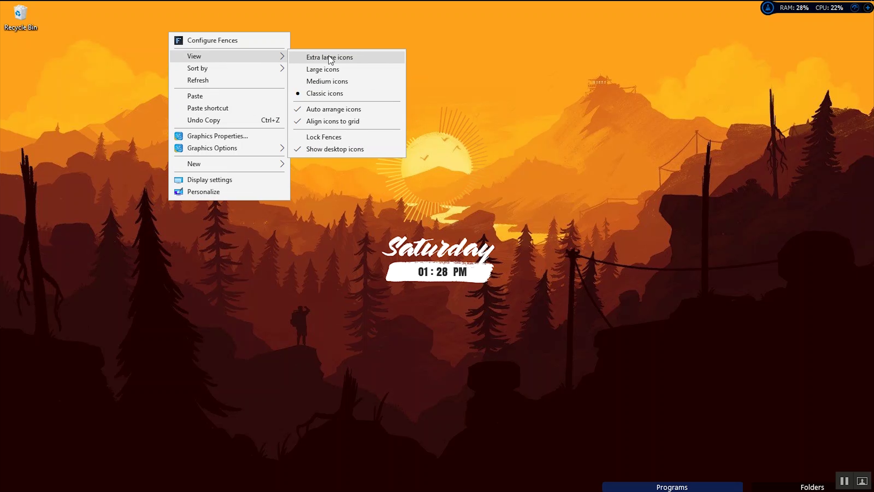
pyautogui.click(325, 149)
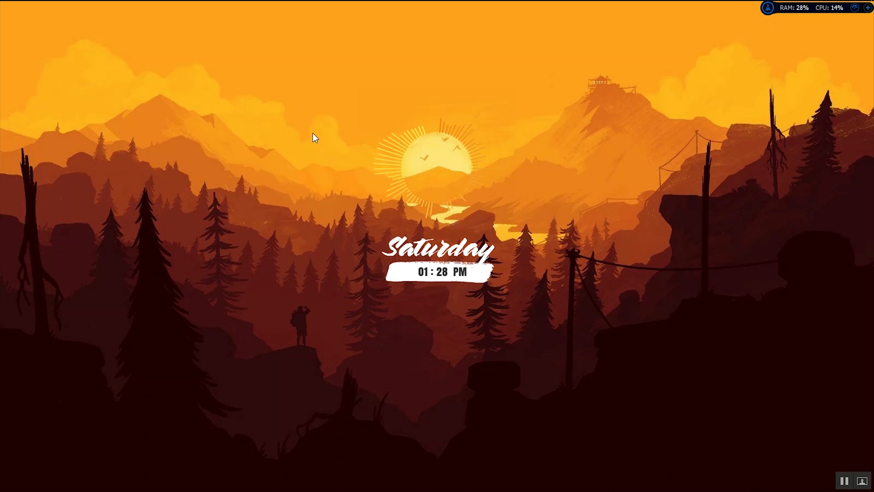